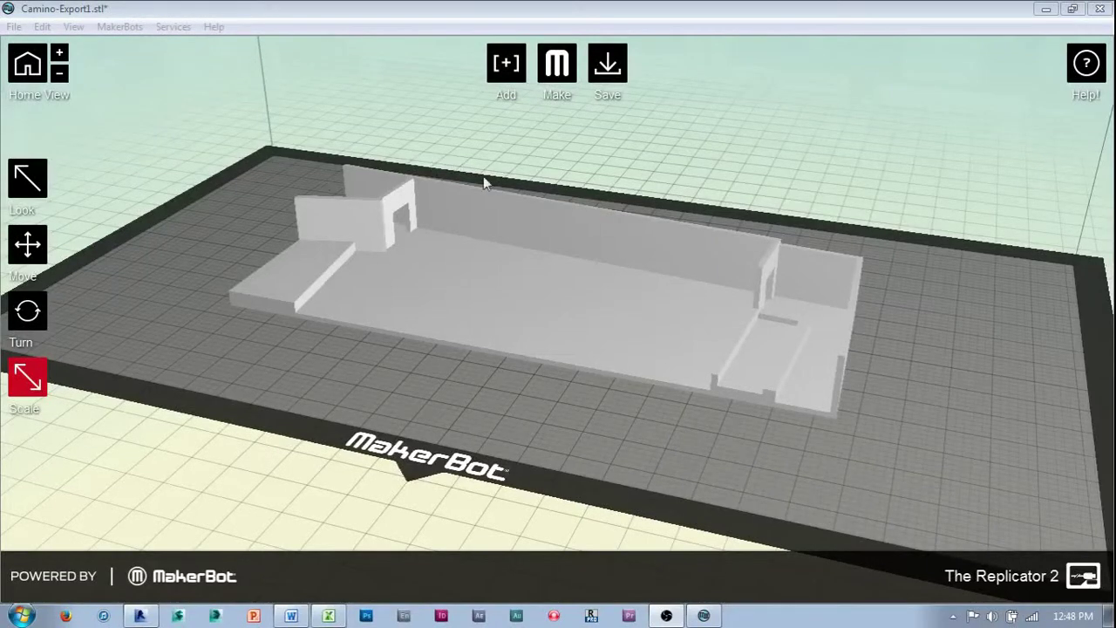
Orbit the build plate view and select, then deselect, the building model
mouse_move(451, 393)
mouse_down()
mouse_move(565, 383)
mouse_move(601, 358)
mouse_move(523, 395)
mouse_move(430, 396)
mouse_move(430, 330)
mouse_move(443, 374)
mouse_move(429, 396)
mouse_move(553, 407)
mouse_move(503, 420)
mouse_move(441, 397)
mouse_up()
click(596, 368)
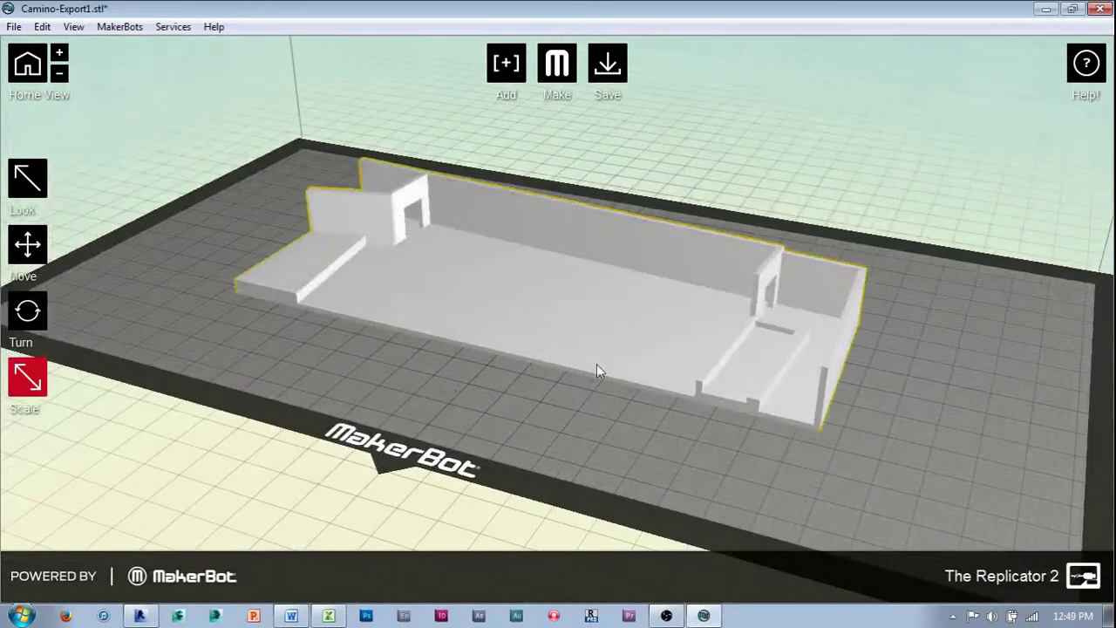
scroll(601, 372, up, 2)
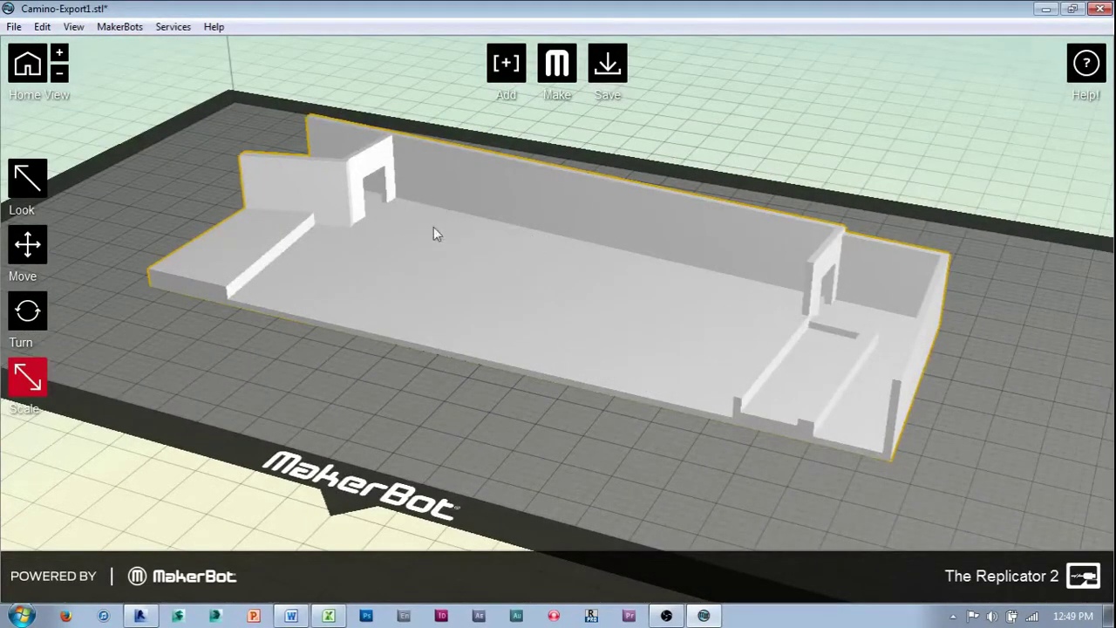
click(470, 366)
click(775, 329)
click(385, 381)
In Revit, reveal the view's hidden elements and hide them again, then return to MakerBot Desktop
click(140, 615)
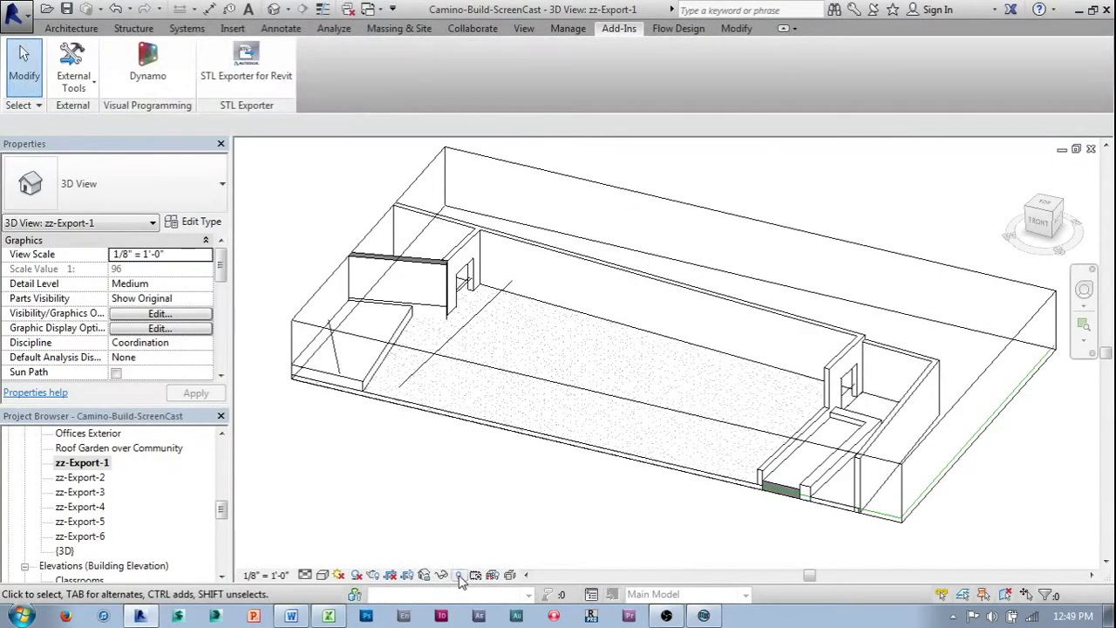
click(459, 578)
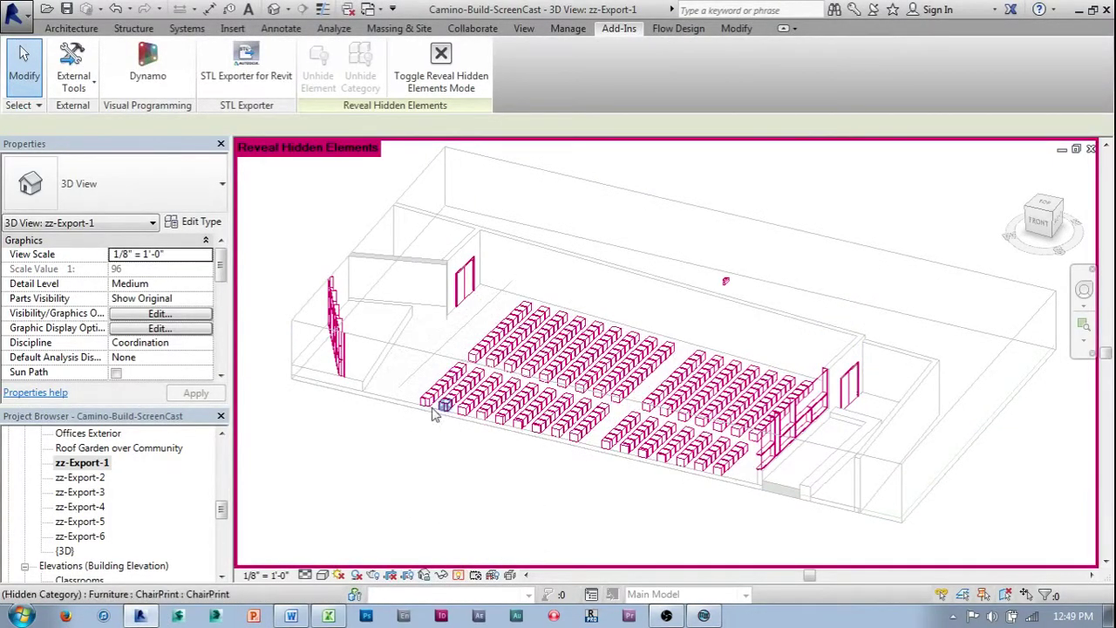
click(459, 576)
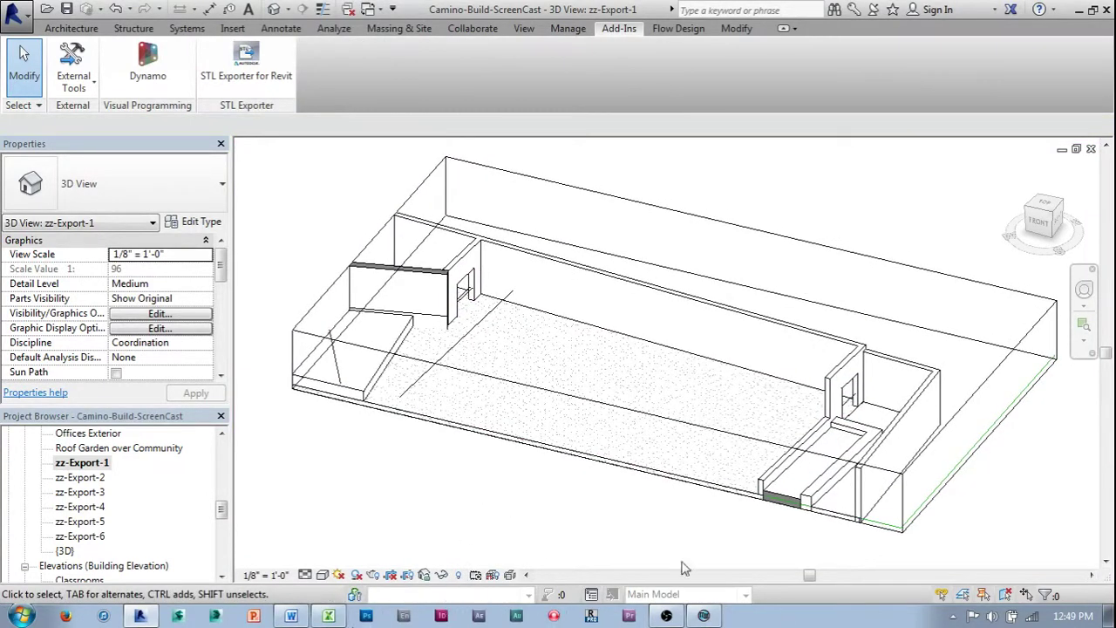
key(alt+Tab)
scroll(507, 372, down, 3)
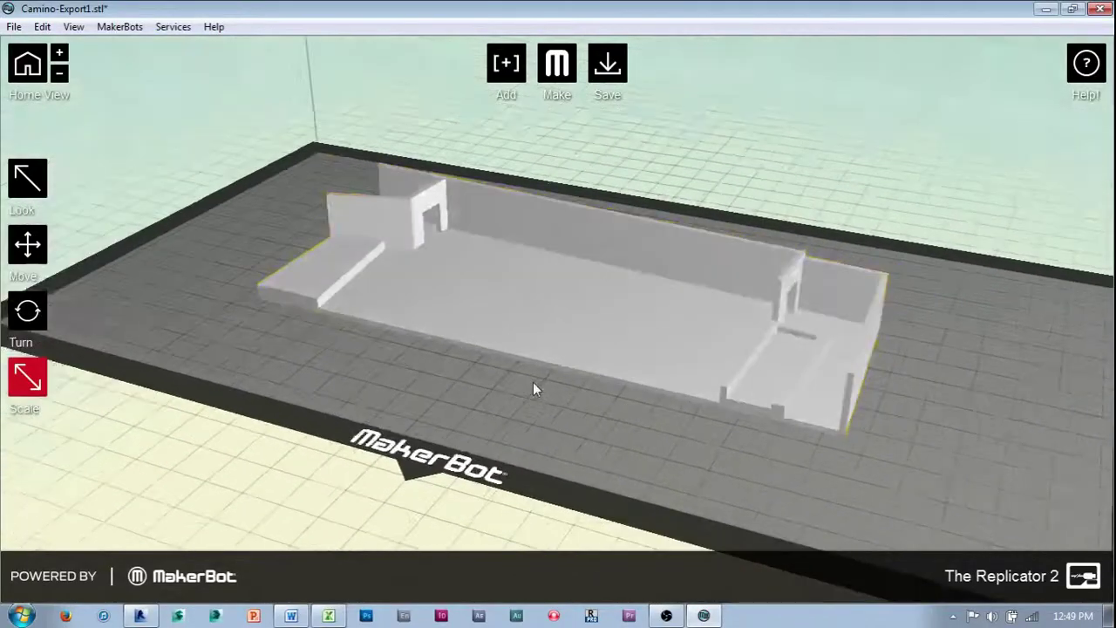
Open the export settings, turn on Preview before printing, and start slicing the model
click(558, 68)
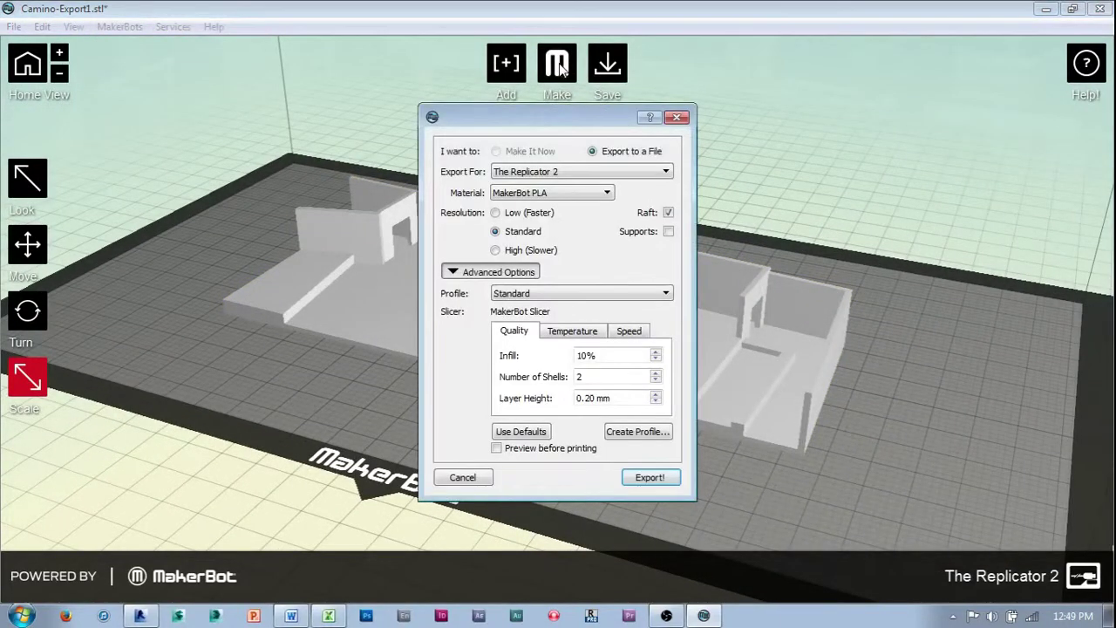
drag(553, 130, 892, 94)
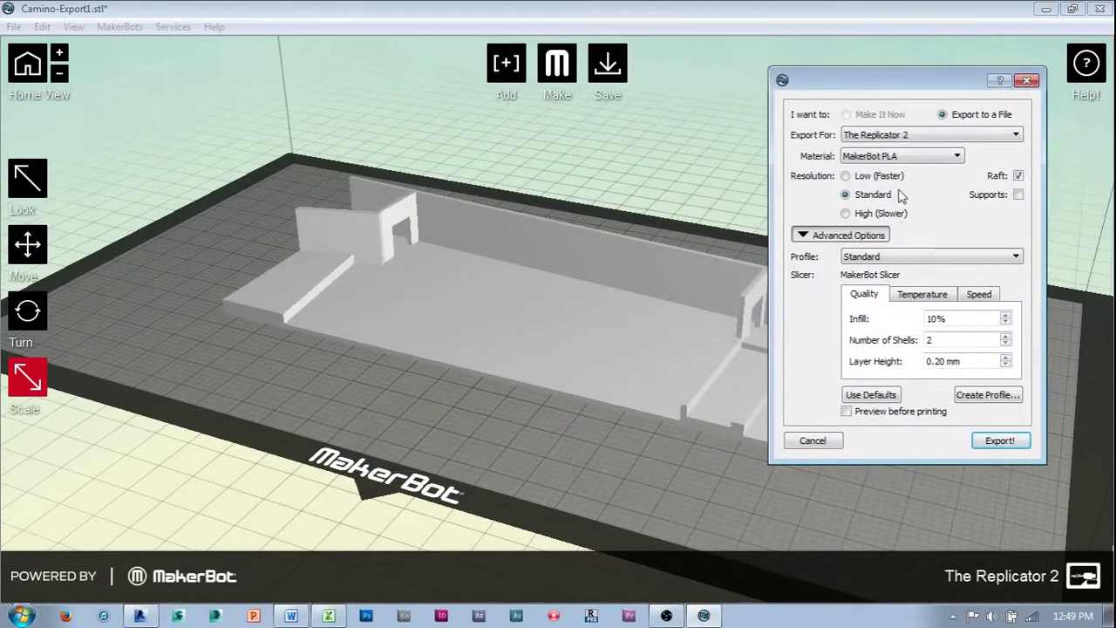
click(845, 176)
click(997, 441)
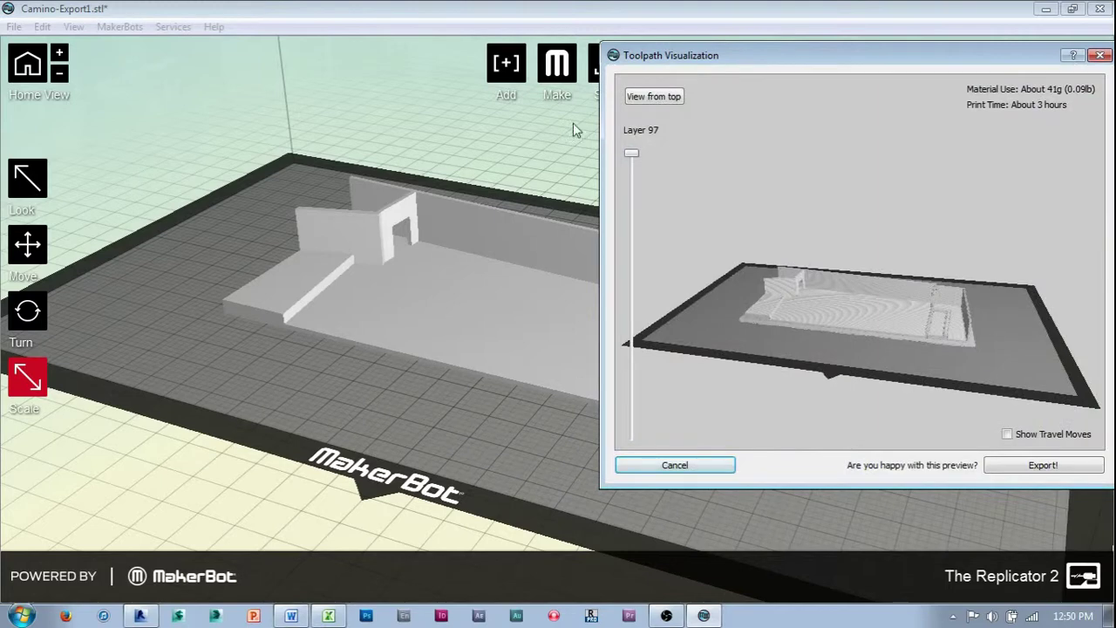
Move the Toolpath Visualization window aside and tilt the preview to a low side view
drag(772, 42, 373, 56)
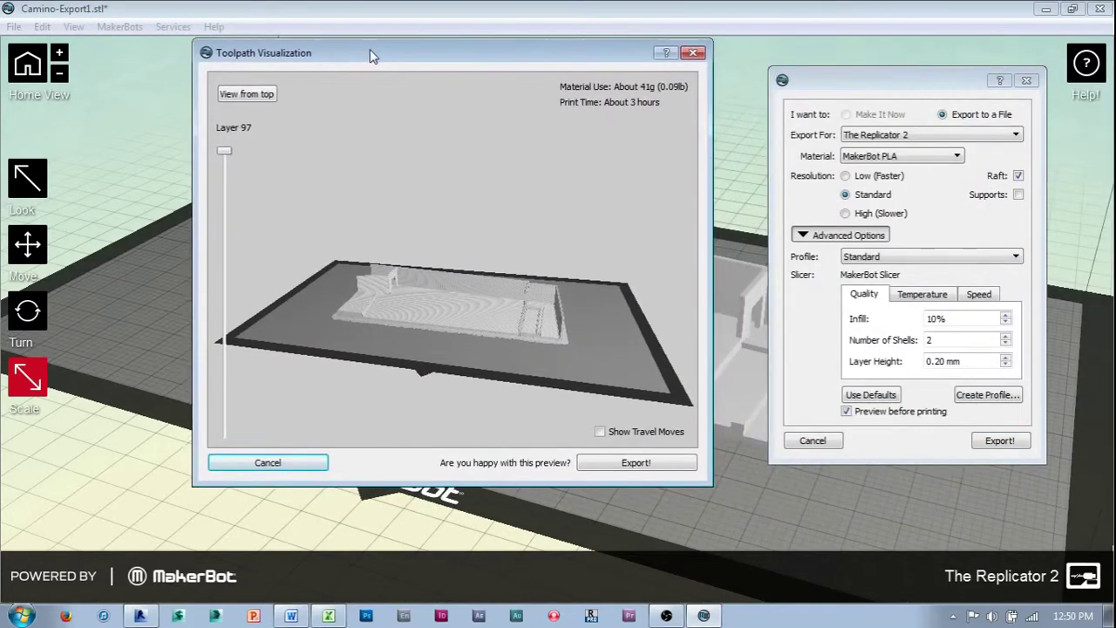
scroll(473, 322, up, 5)
drag(488, 322, 366, 262)
scroll(379, 217, up, 5)
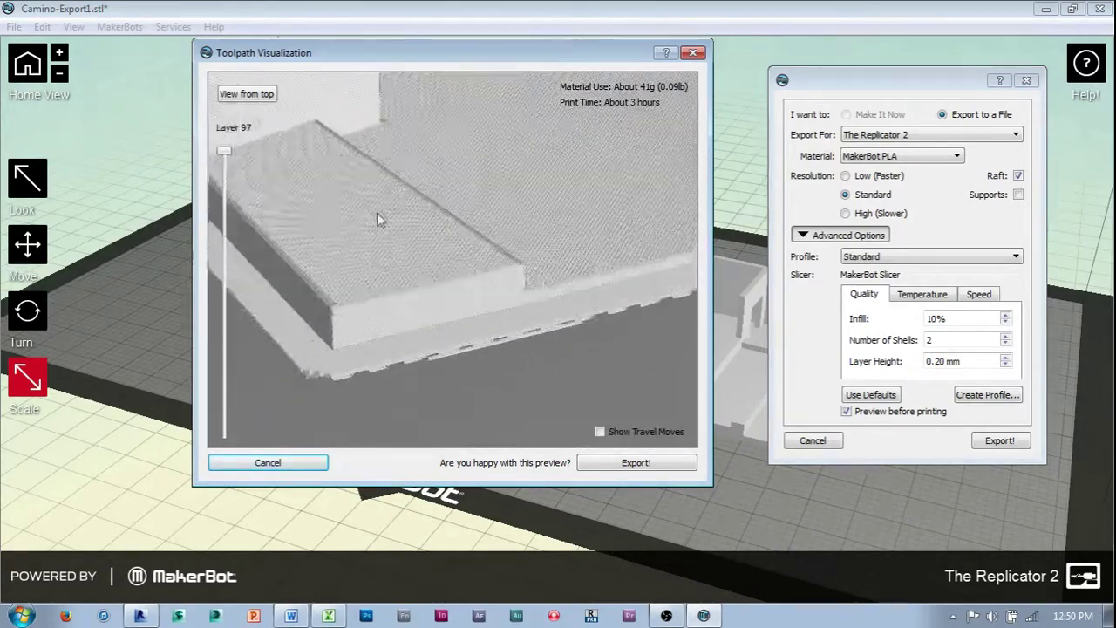
drag(505, 259, 581, 274)
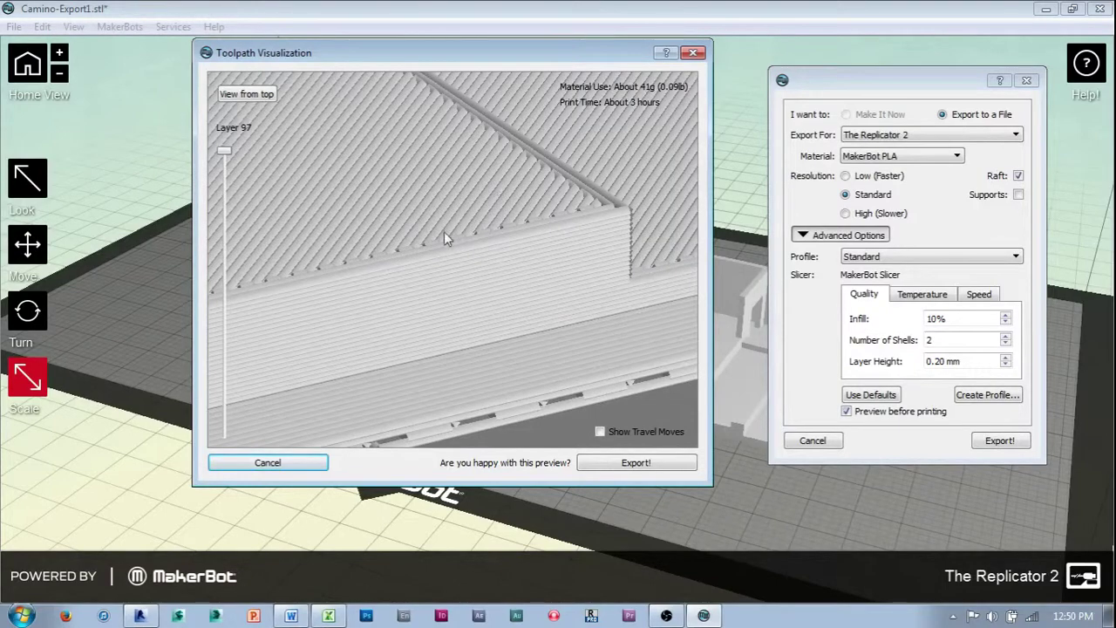
scroll(491, 232, down, 5)
drag(491, 232, 317, 250)
Rotate the preview around the room's walls and cut it down to Layer 26
scroll(459, 261, up, 3)
scroll(471, 288, up, 5)
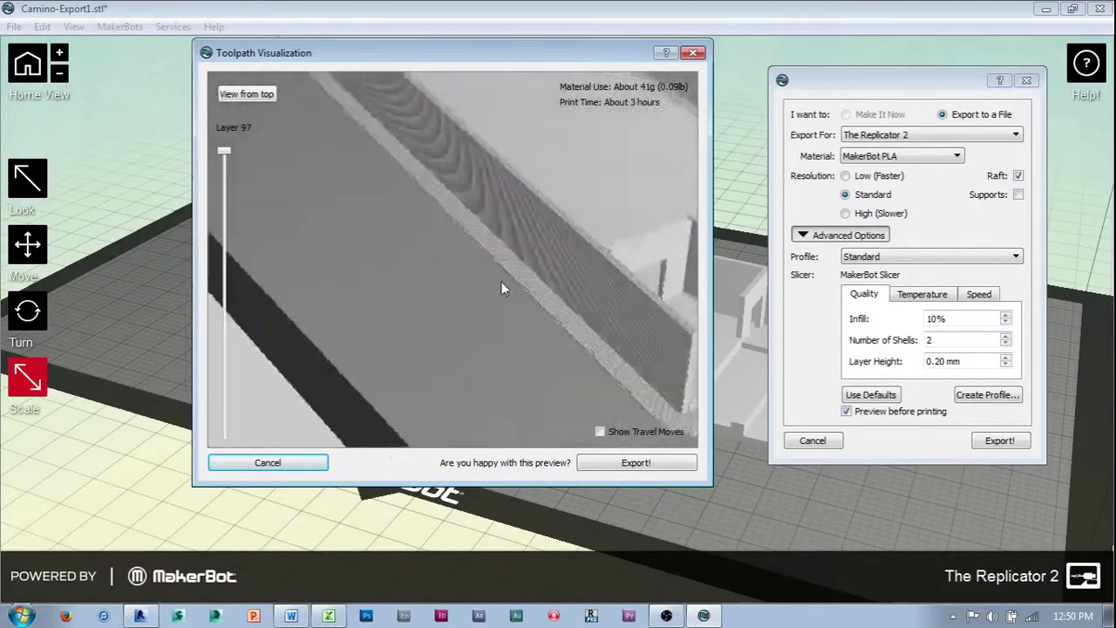
scroll(599, 224, down, 4)
scroll(220, 249, down, 1)
drag(496, 252, 489, 243)
scroll(486, 240, up, 4)
scroll(537, 229, down, 4)
drag(536, 242, 447, 311)
scroll(526, 314, up, 2)
drag(224, 155, 242, 377)
Reveal the hexagonal infill and build the preview up through Layers 37, 43 and 53
drag(500, 199, 526, 232)
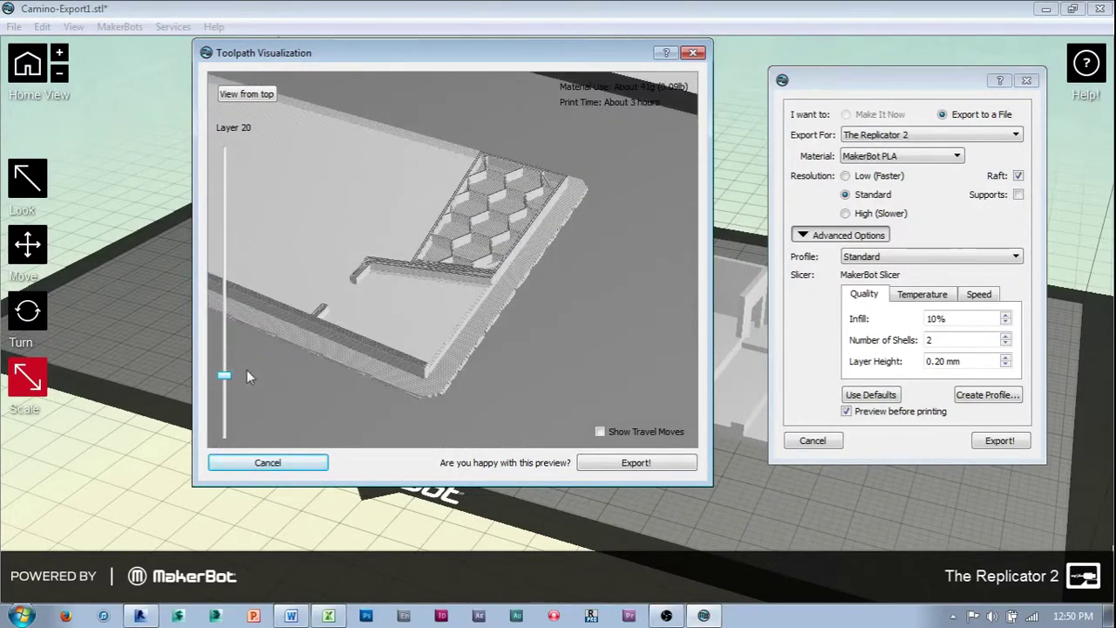
drag(225, 379, 247, 307)
drag(359, 319, 449, 148)
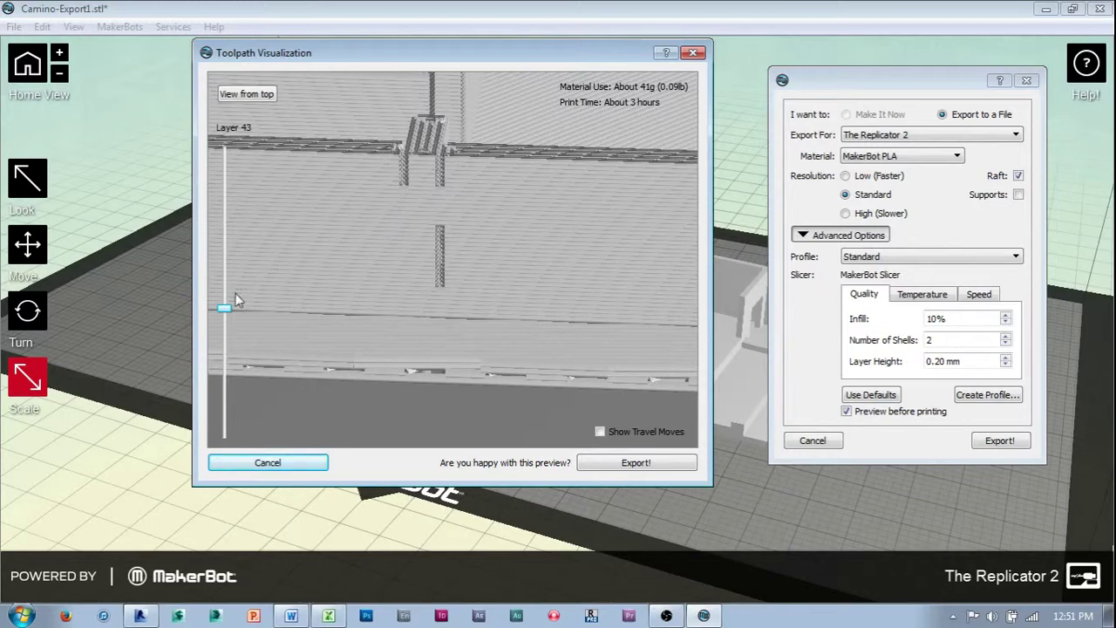
drag(225, 309, 225, 278)
drag(428, 241, 460, 259)
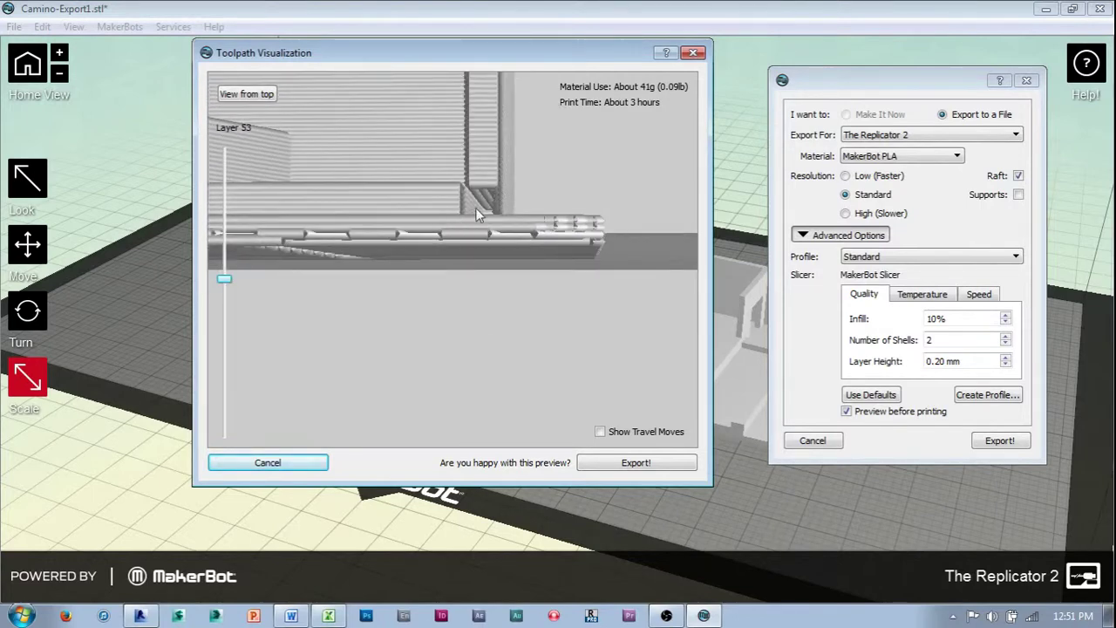
Cut the preview back to Layer 10, then raise it to full height at Layer 97
drag(231, 289, 223, 368)
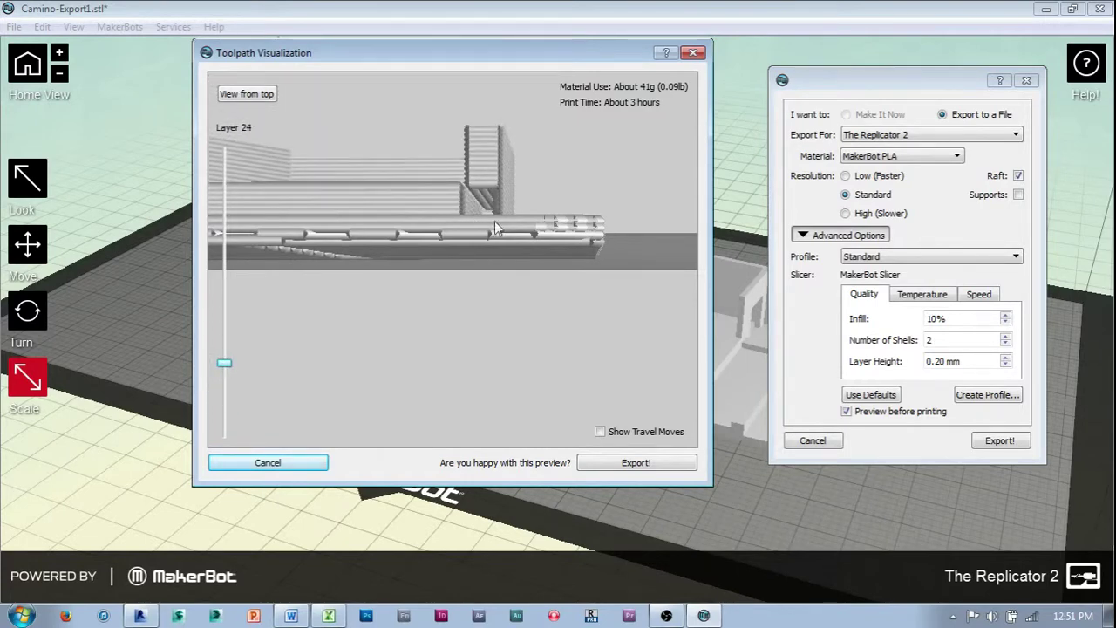
drag(479, 186, 404, 314)
drag(224, 366, 262, 135)
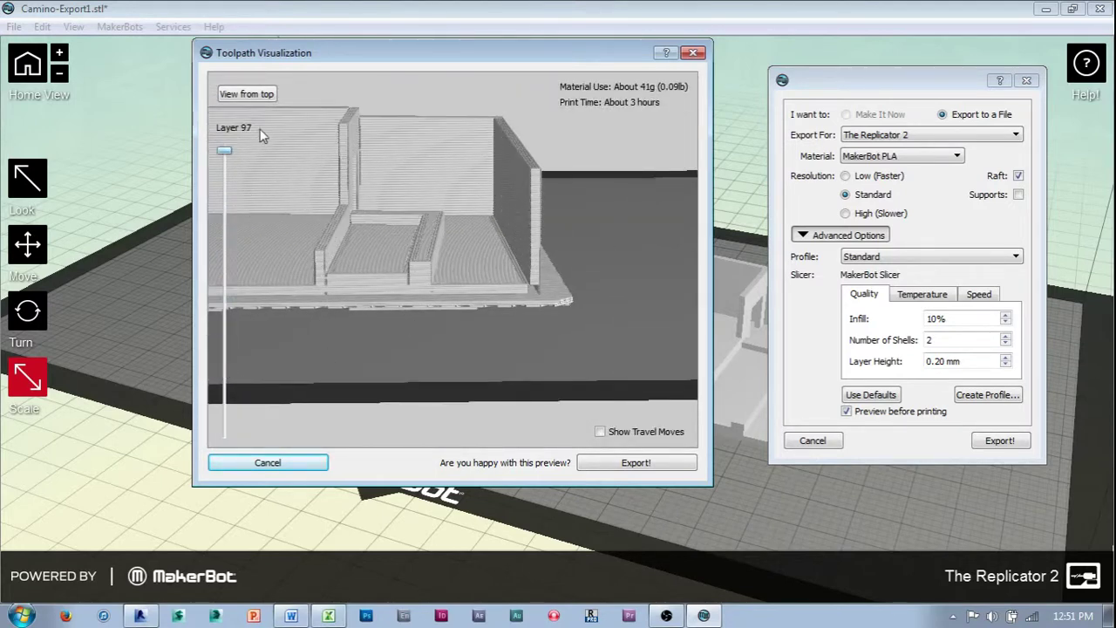
Re-slice the model with supports and turn the new preview to face the door wall
click(693, 54)
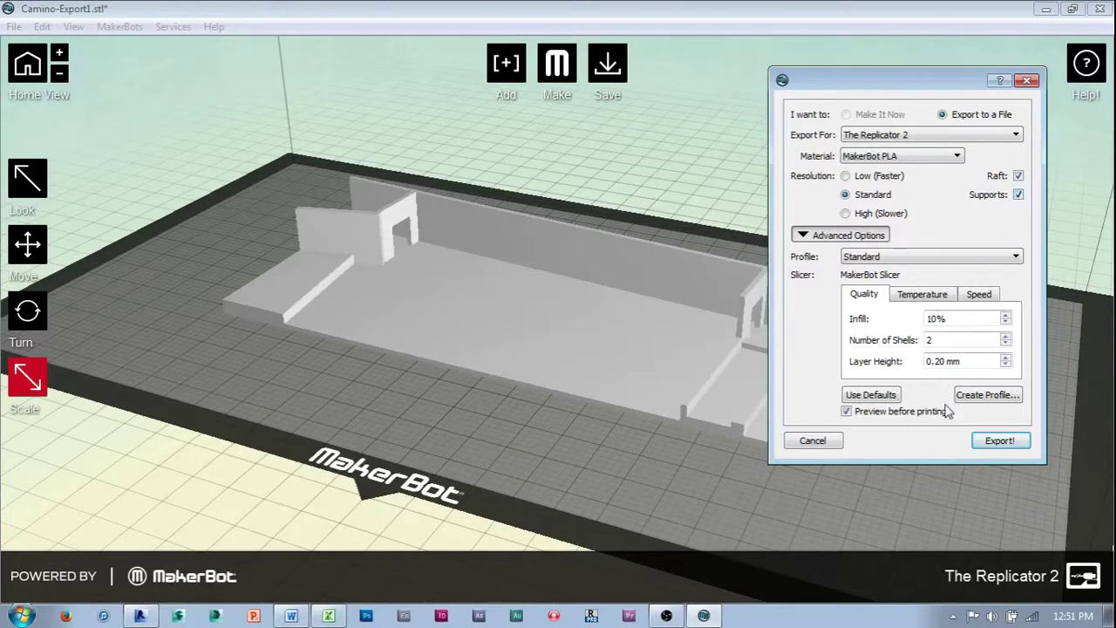
click(1000, 440)
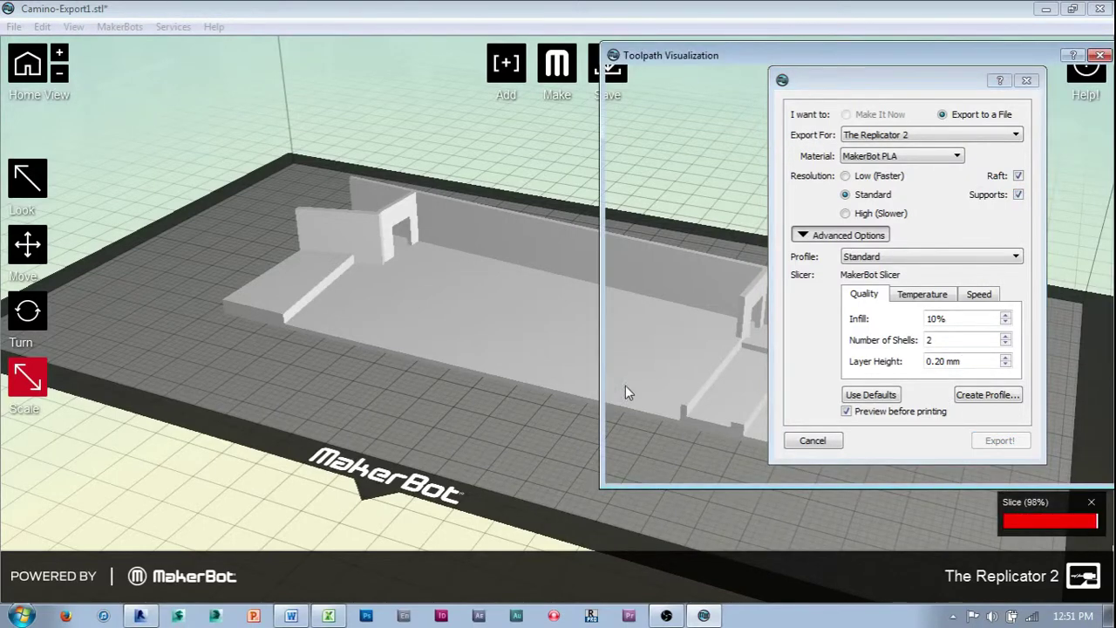
drag(783, 65, 460, 82)
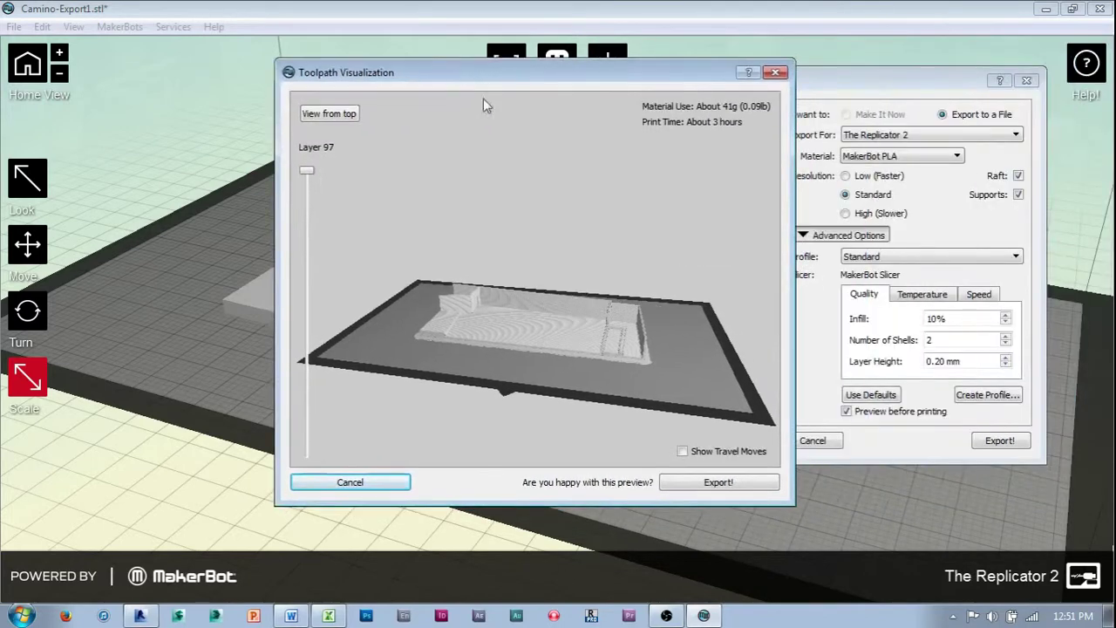
scroll(645, 278, up, 3)
scroll(629, 348, up, 3)
drag(628, 345, 730, 219)
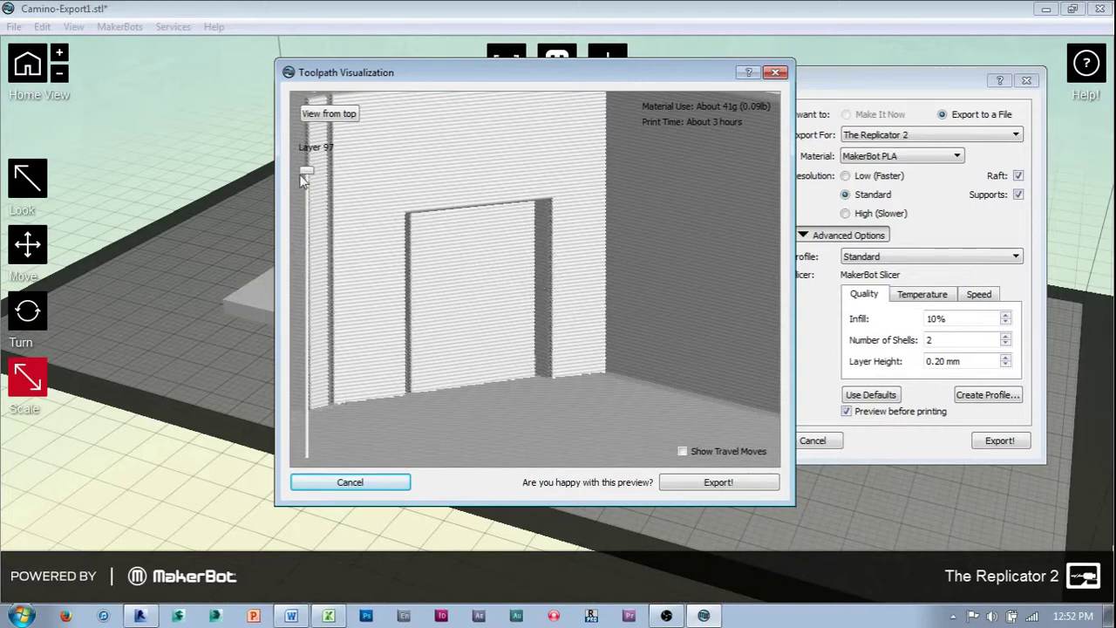
Cut the preview down to Layer 55 and orbit it to see the whole print bed
drag(307, 177, 307, 293)
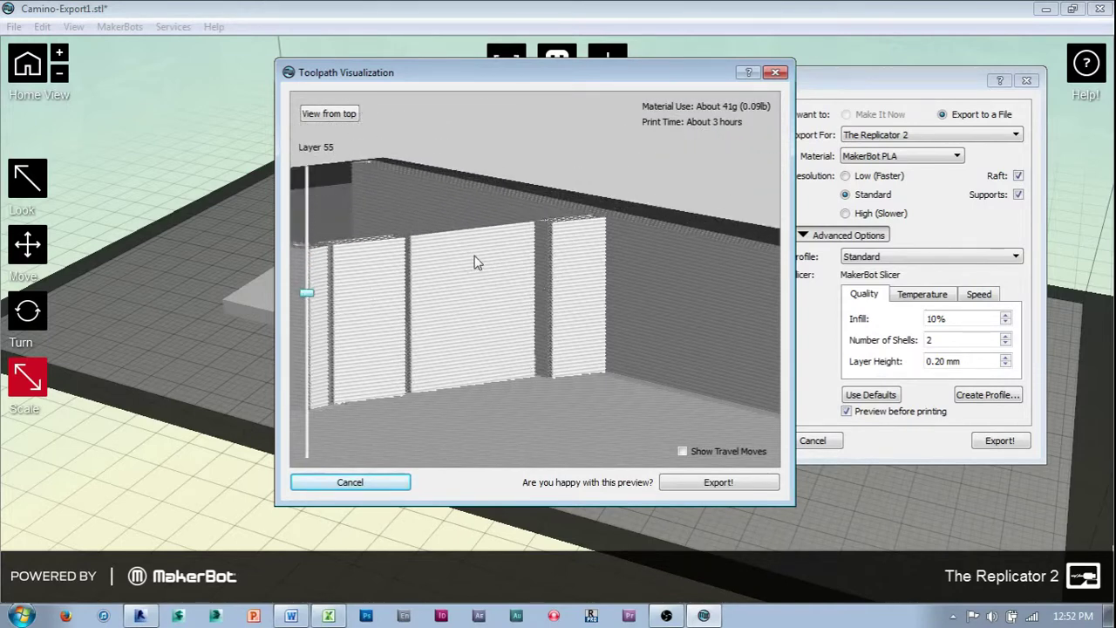
drag(511, 279, 524, 155)
drag(465, 117, 646, 261)
scroll(690, 302, up, 5)
drag(539, 220, 452, 220)
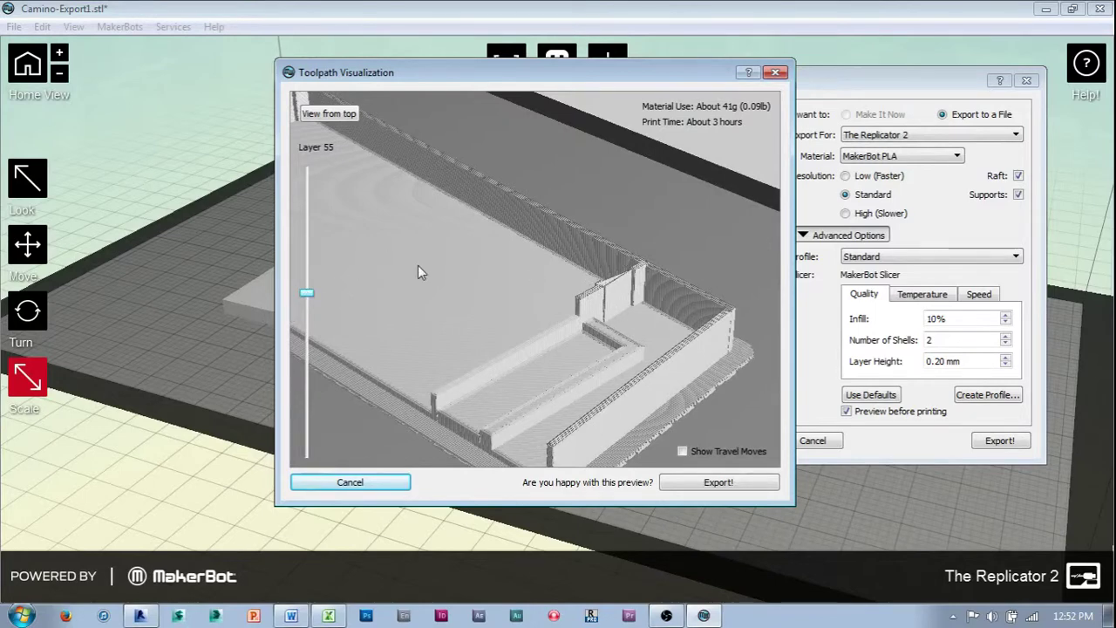
Close the toolpath preview, cancel the export settings, and switch to Revit's zz-Export-1 3D view
click(775, 73)
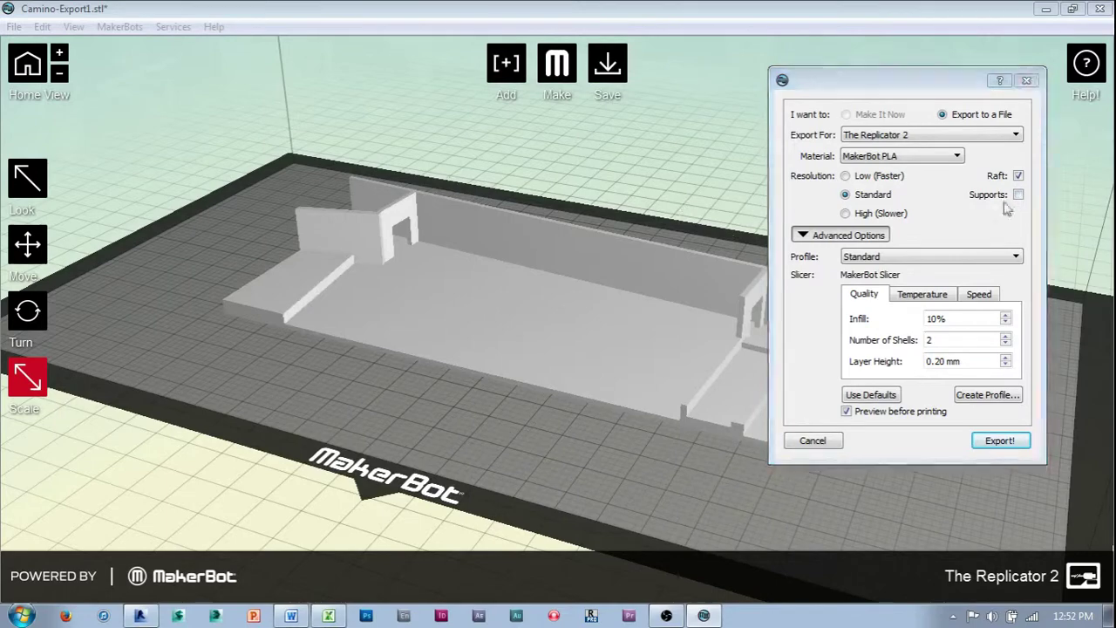
click(819, 443)
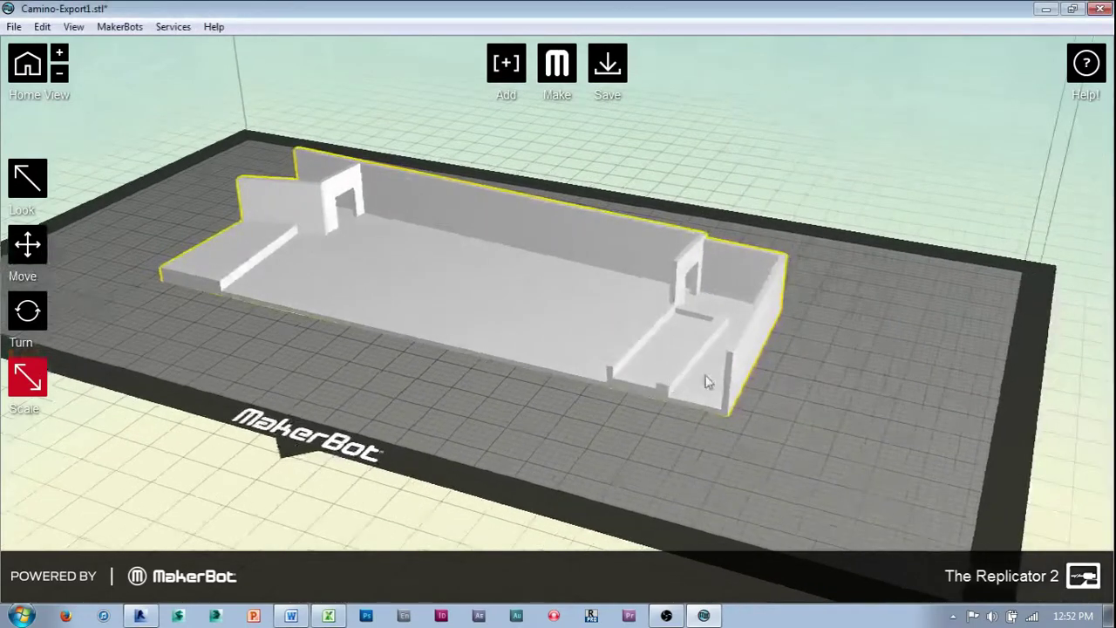
scroll(685, 381, up, 5)
scroll(667, 354, down, 4)
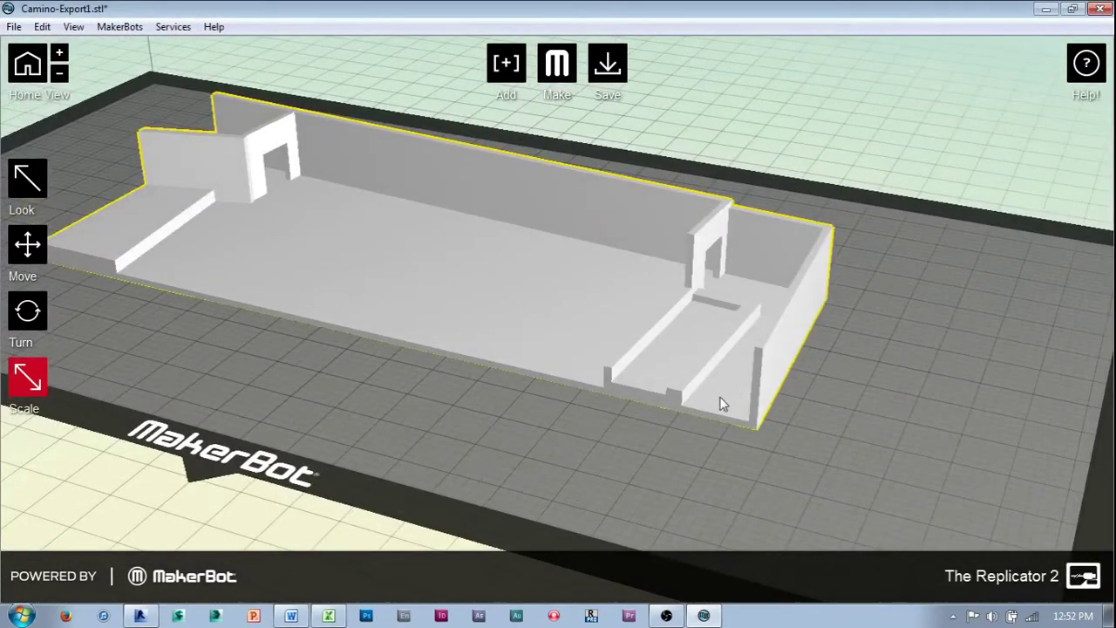
key(alt+Tab)
scroll(643, 391, up, 3)
scroll(697, 436, up, 5)
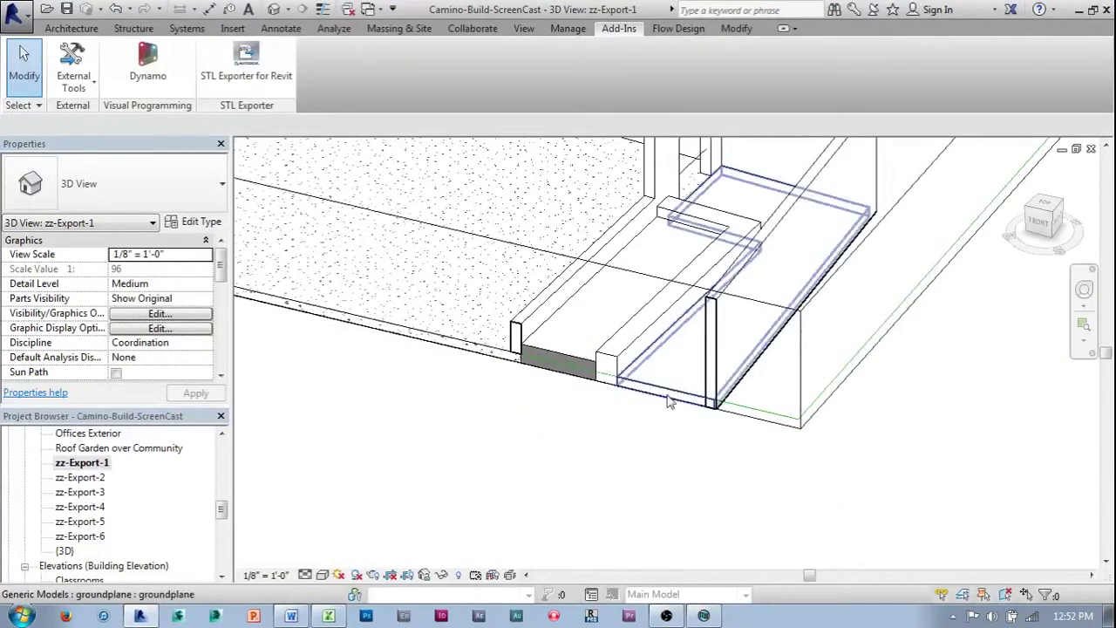
click(615, 383)
scroll(563, 376, down, 1)
shift+middle_drag(562, 377, 722, 428)
scroll(705, 386, up, 2)
shift+middle_drag(706, 386, 730, 523)
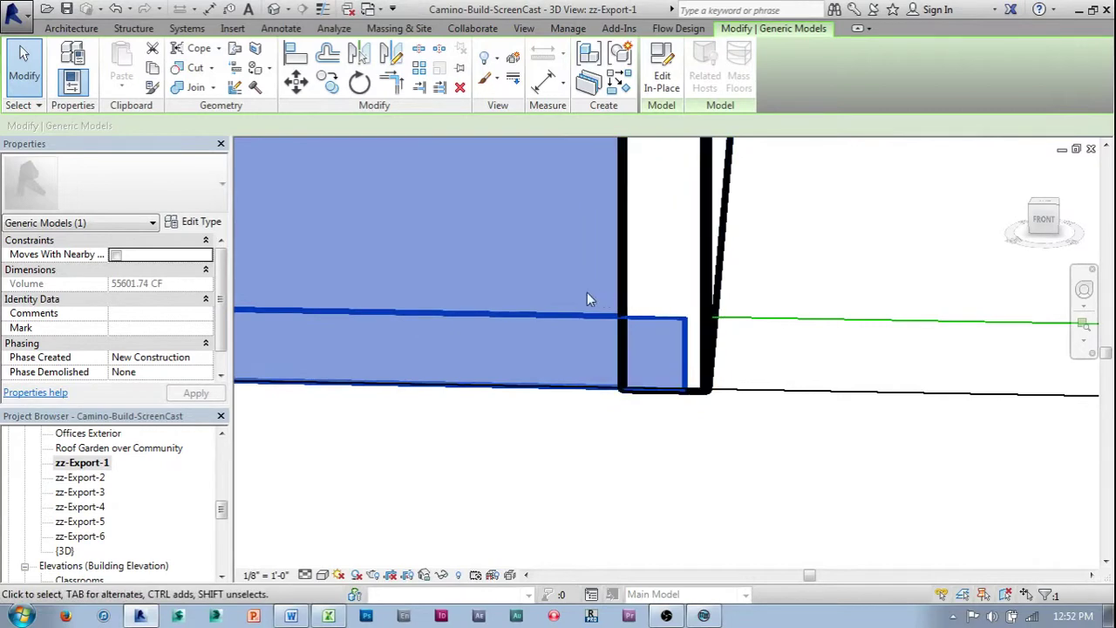
shift+middle_drag(696, 399, 642, 413)
scroll(641, 415, up, 4)
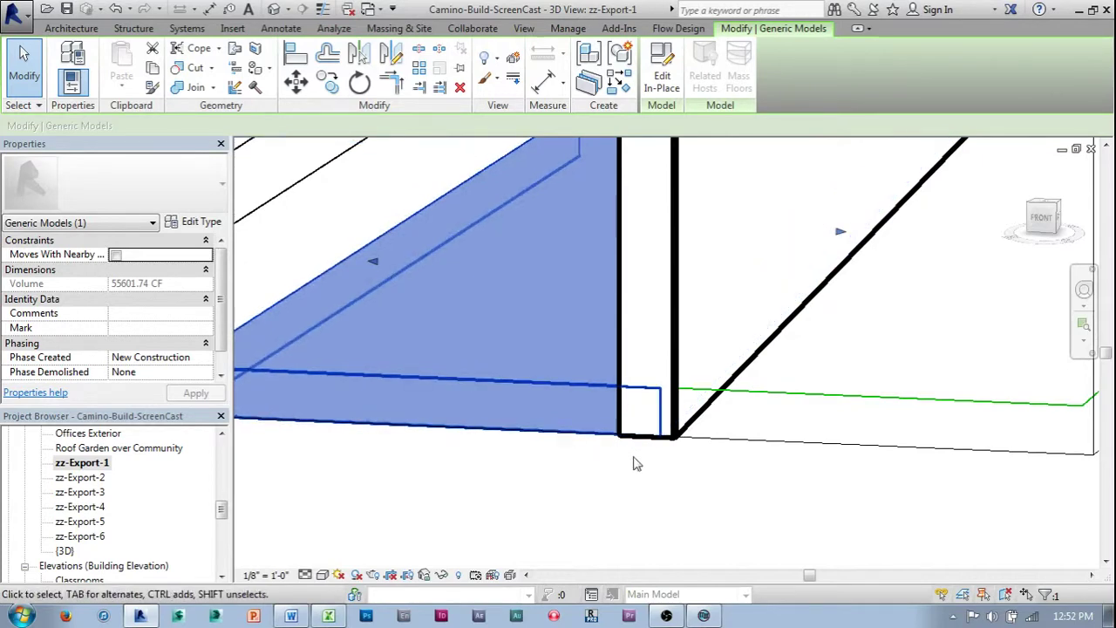
scroll(648, 409, up, 3)
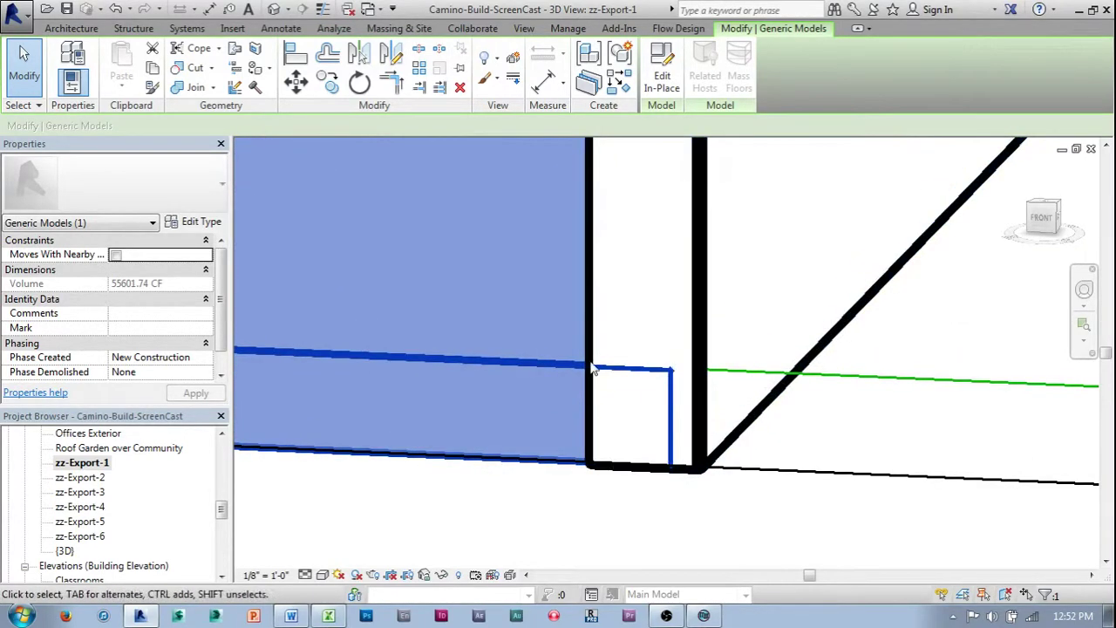
shift+middle_drag(628, 434, 717, 440)
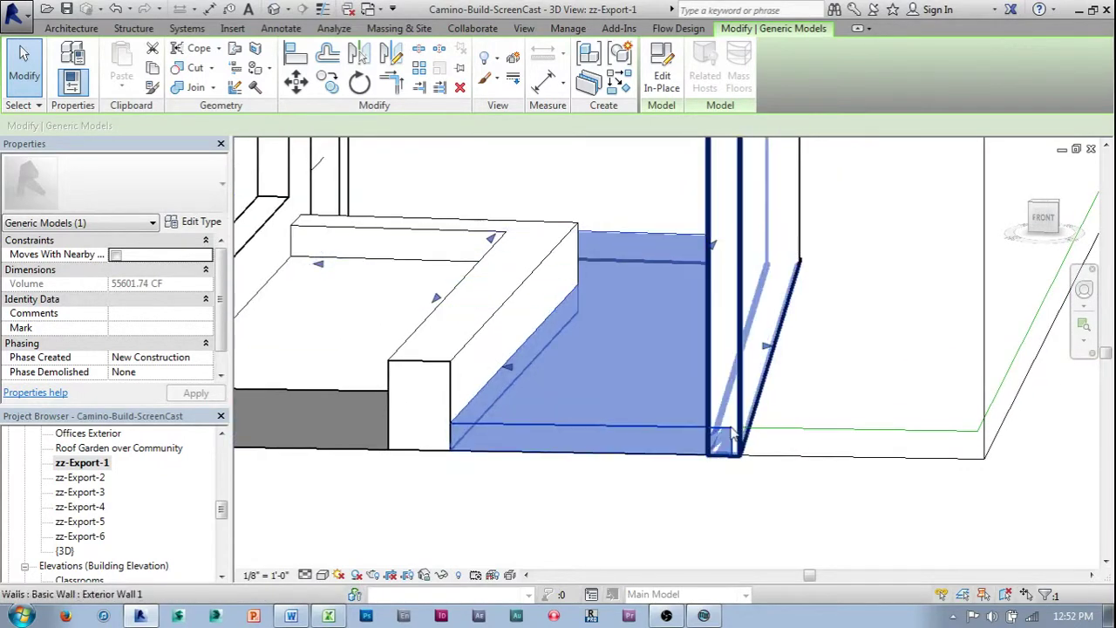
scroll(642, 422, down, 2)
mouse_move(642, 423)
shift+middle_down()
mouse_move(711, 416)
mouse_move(633, 438)
shift+middle_up()
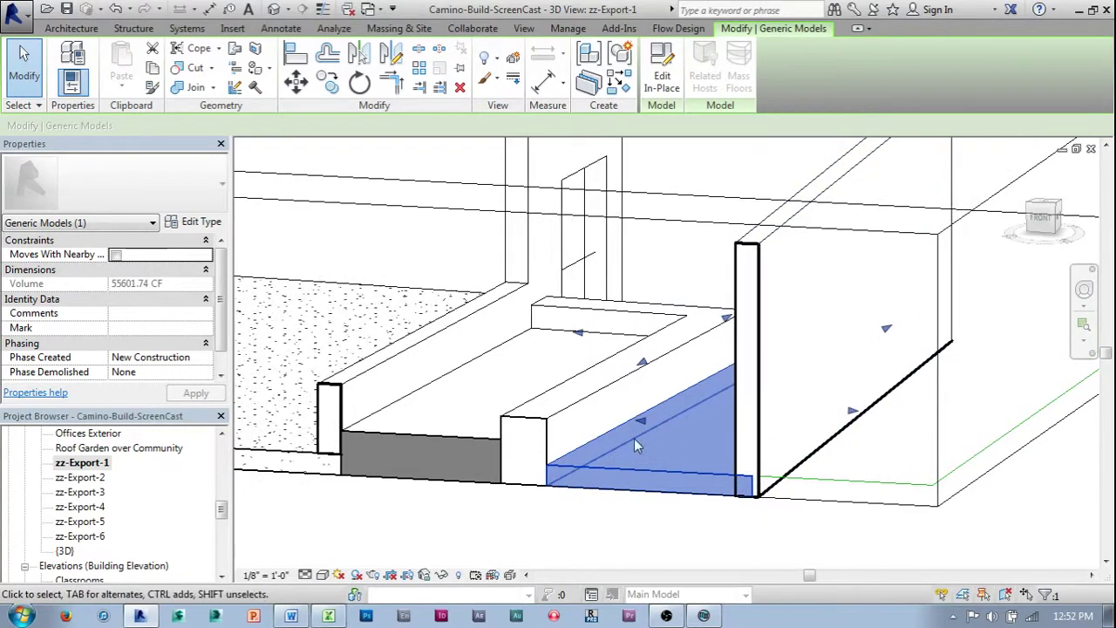
shift+middle_drag(463, 490, 526, 476)
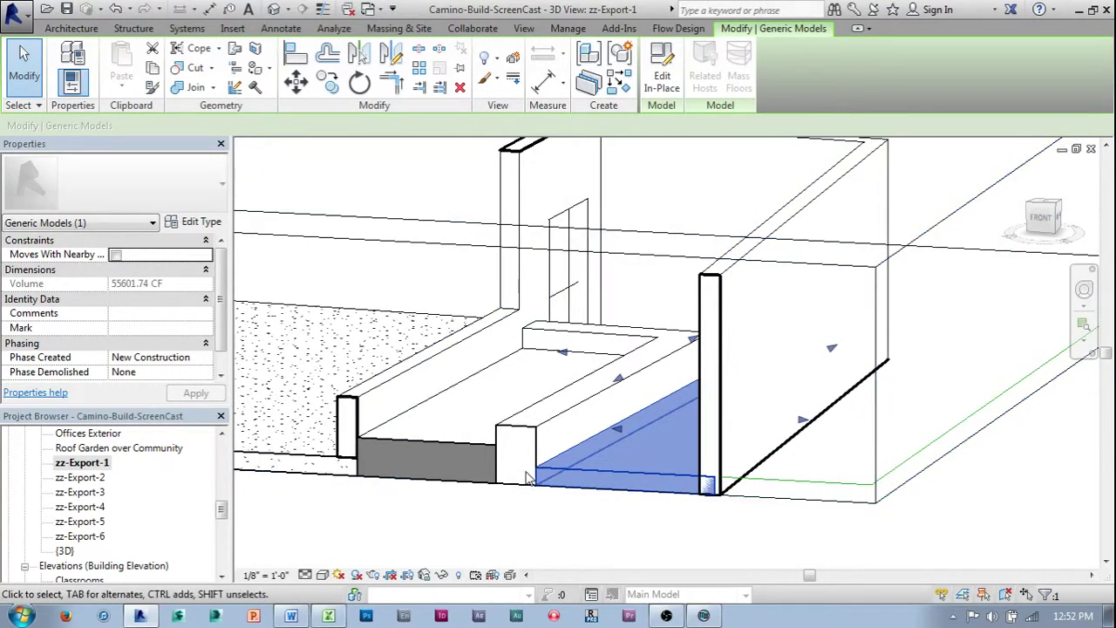
shift+middle_drag(624, 408, 539, 197)
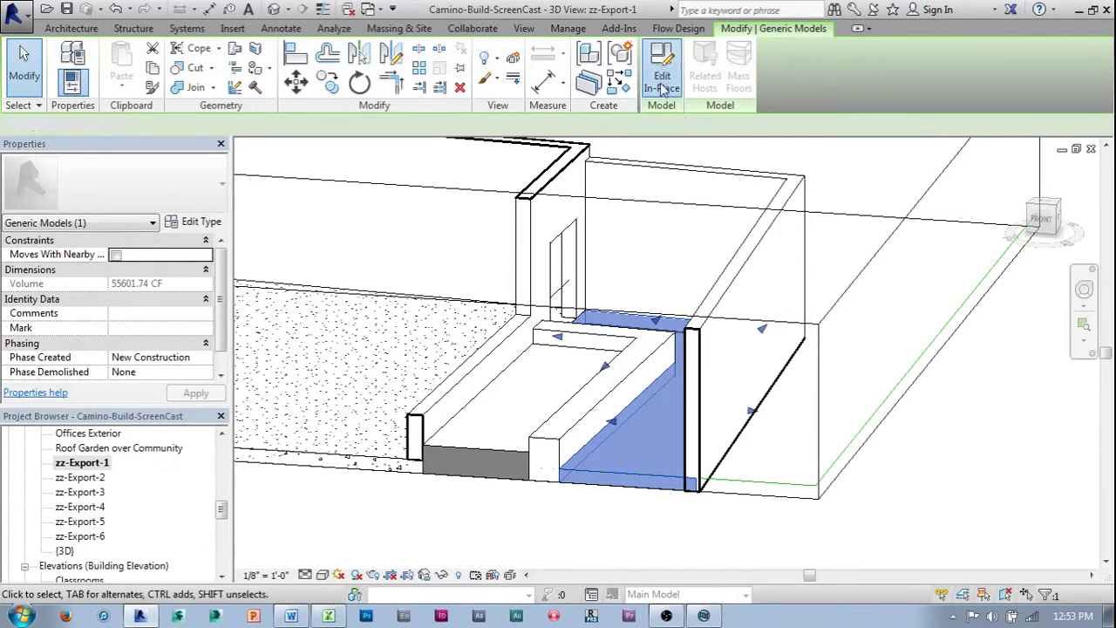
Edit the floor model in place, view it from the top, and select its extrusion
click(663, 83)
click(1043, 205)
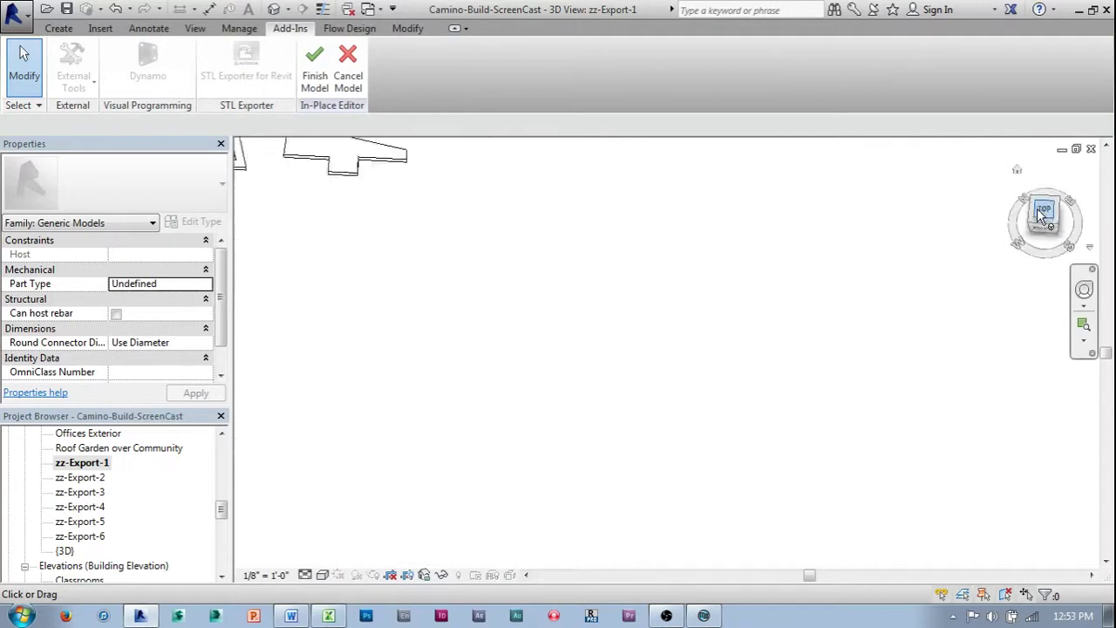
scroll(785, 320, up, 8)
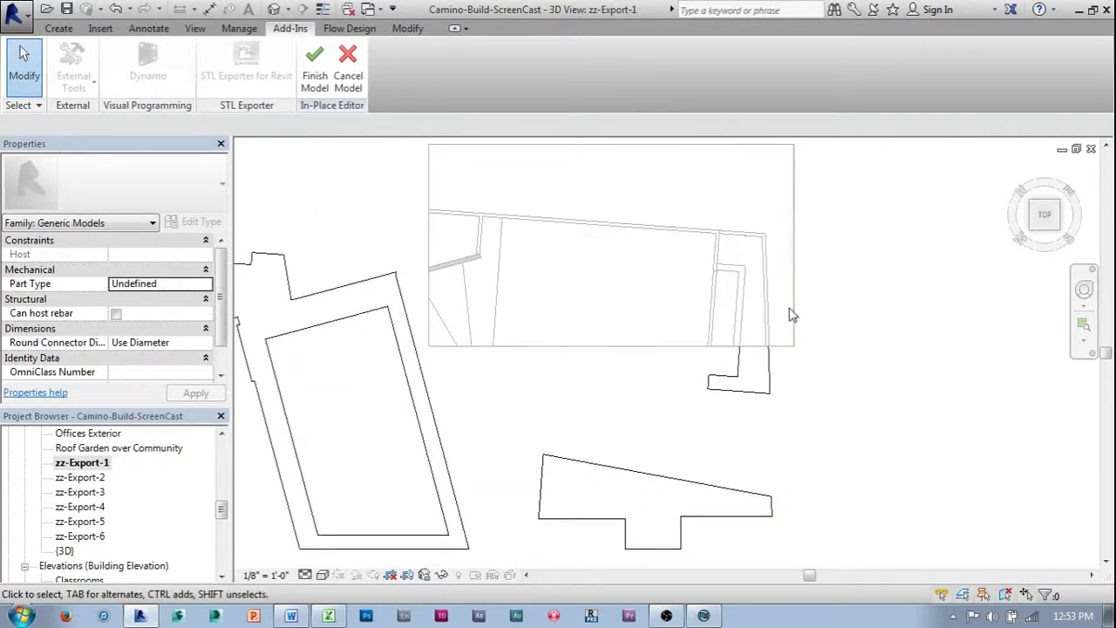
scroll(698, 322, down, 2)
scroll(666, 311, up, 3)
scroll(660, 309, down, 3)
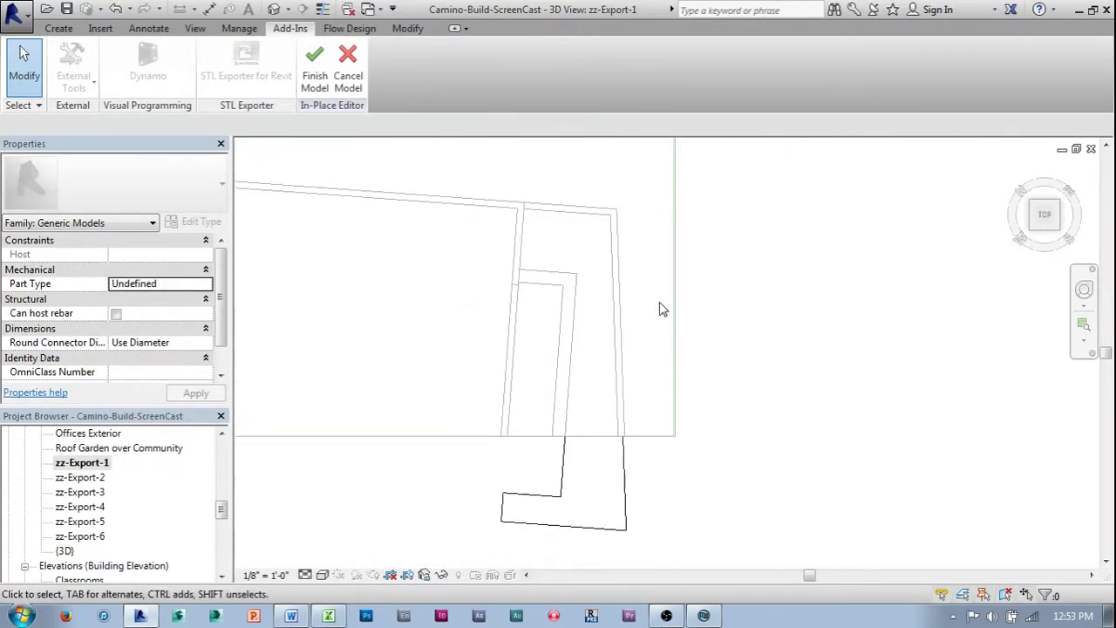
click(626, 465)
scroll(601, 439, up, 4)
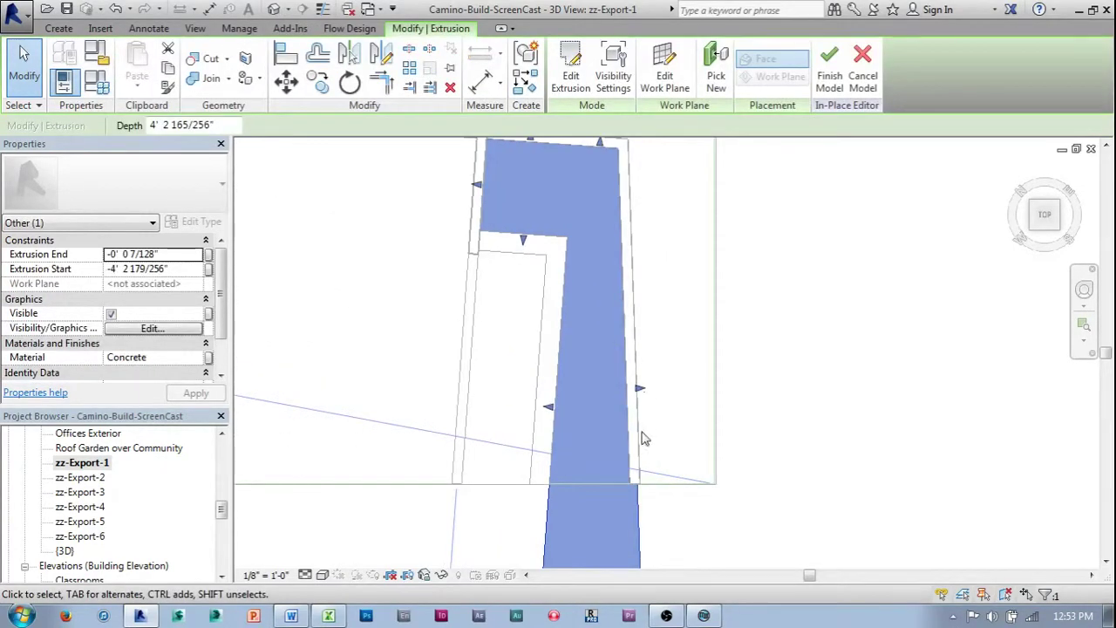
Move the extrusion's sketch edge onto the wall face and finish the sketch
click(570, 69)
scroll(649, 227, up, 3)
drag(637, 264, 616, 261)
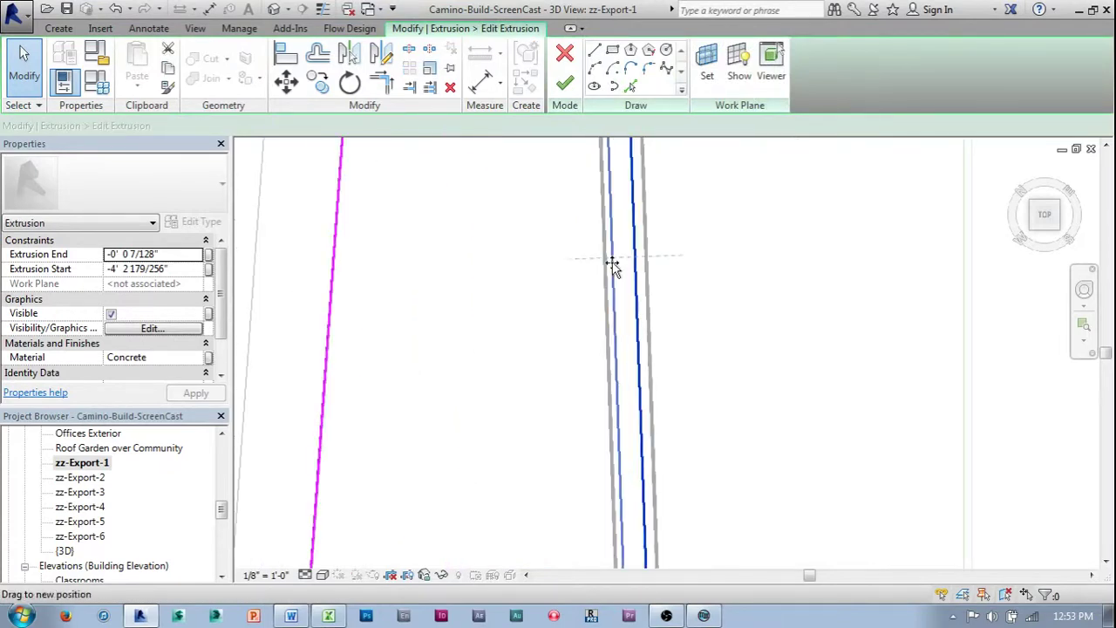
click(704, 274)
scroll(729, 330, down, 3)
mouse_move(729, 330)
shift+middle_down()
mouse_move(715, 366)
mouse_move(719, 323)
shift+middle_up()
click(565, 82)
Finish the in-place model and orbit to an isometric view of the building
shift+middle_drag(797, 267, 857, 292)
scroll(857, 293, down, 2)
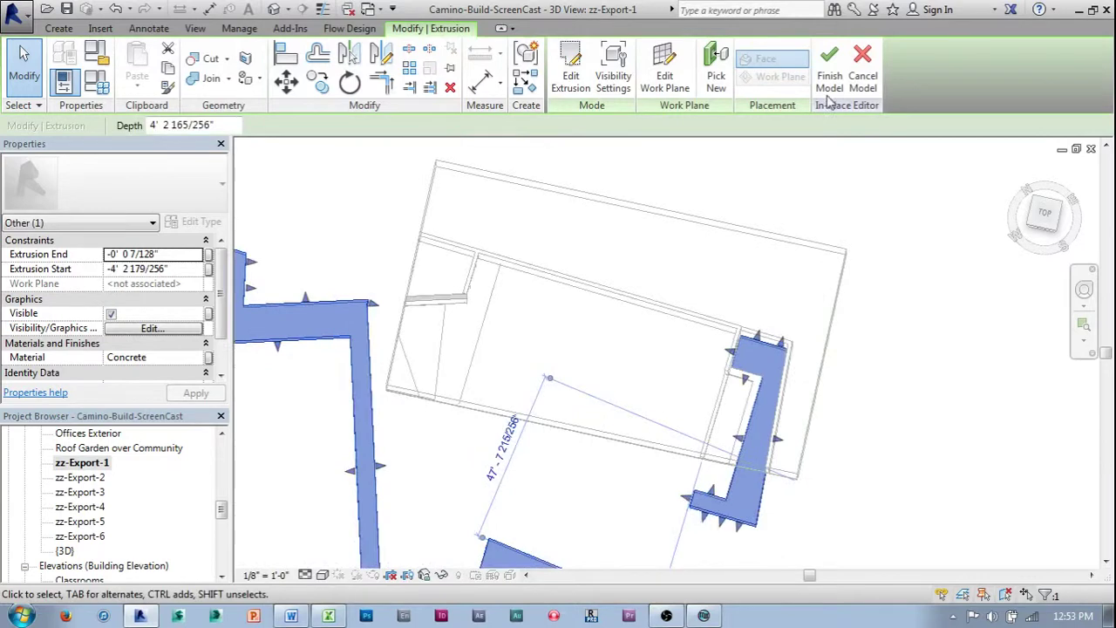
click(829, 80)
shift+middle_drag(878, 366, 740, 294)
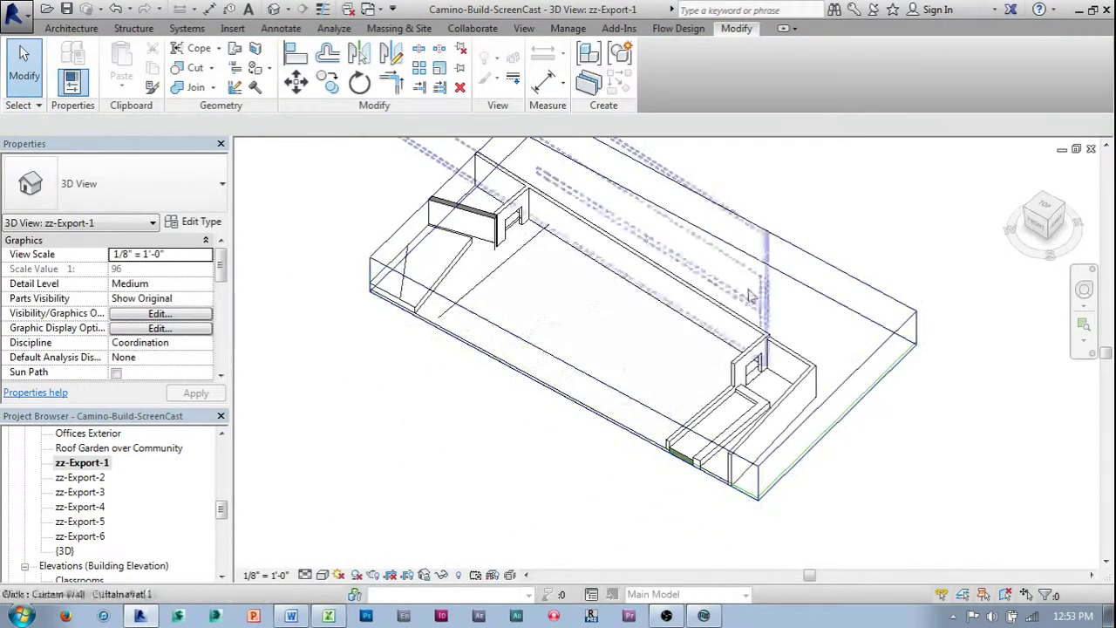
Export the model with STL Exporter over Desktop's Camino-Export1.stl and open it in MakerBot Desktop
click(619, 28)
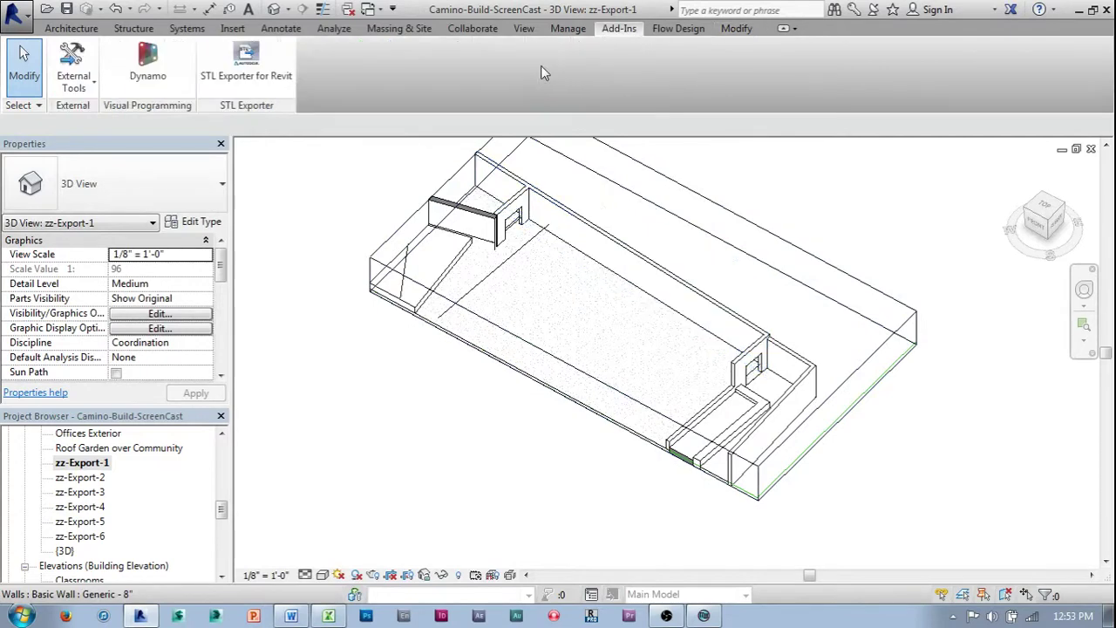
click(246, 62)
click(597, 466)
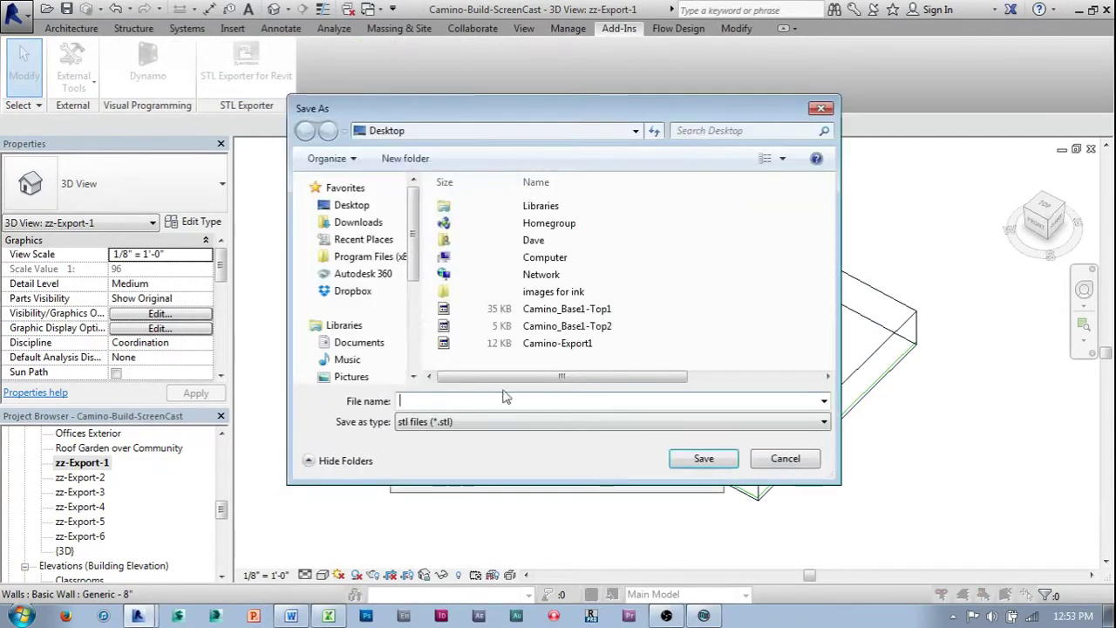
click(551, 345)
click(702, 462)
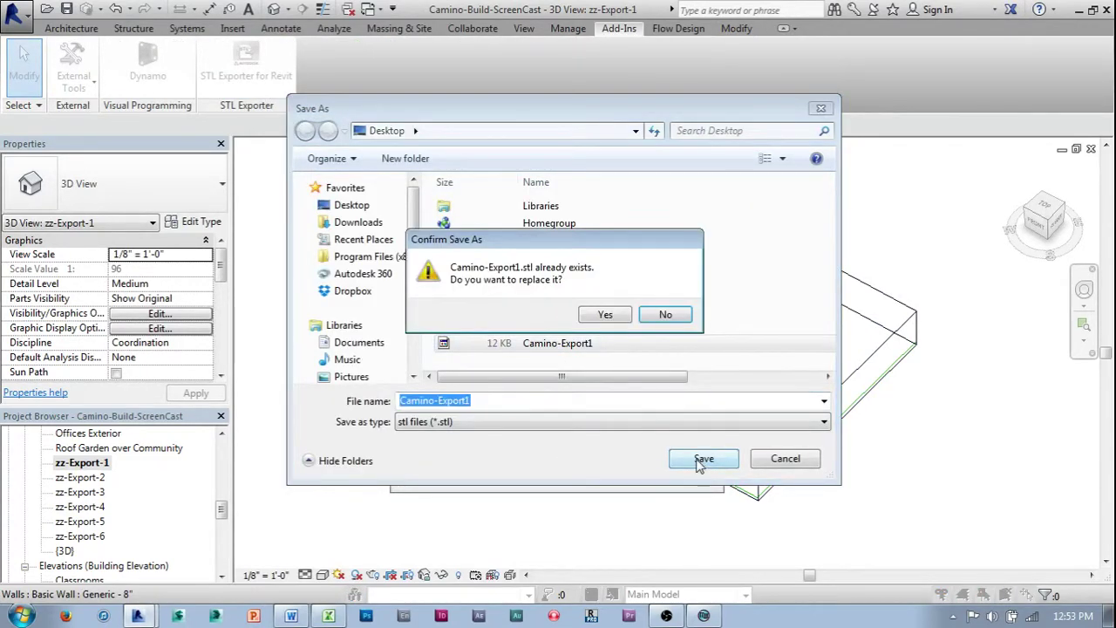
click(609, 315)
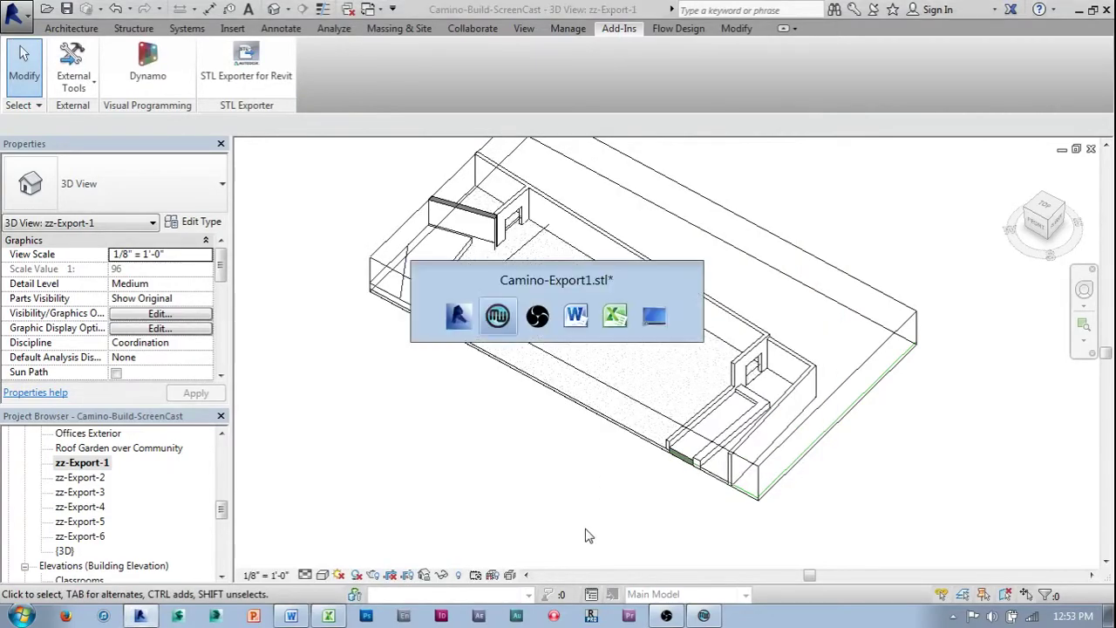
click(498, 316)
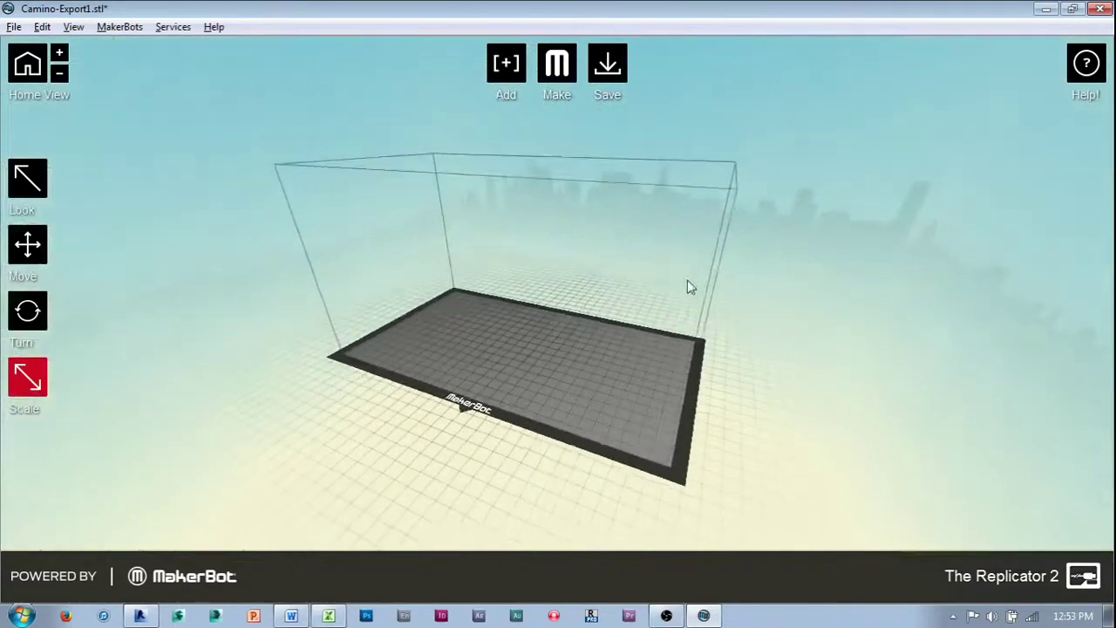
Add Camino-Export1 and move it onto the build plate
click(506, 65)
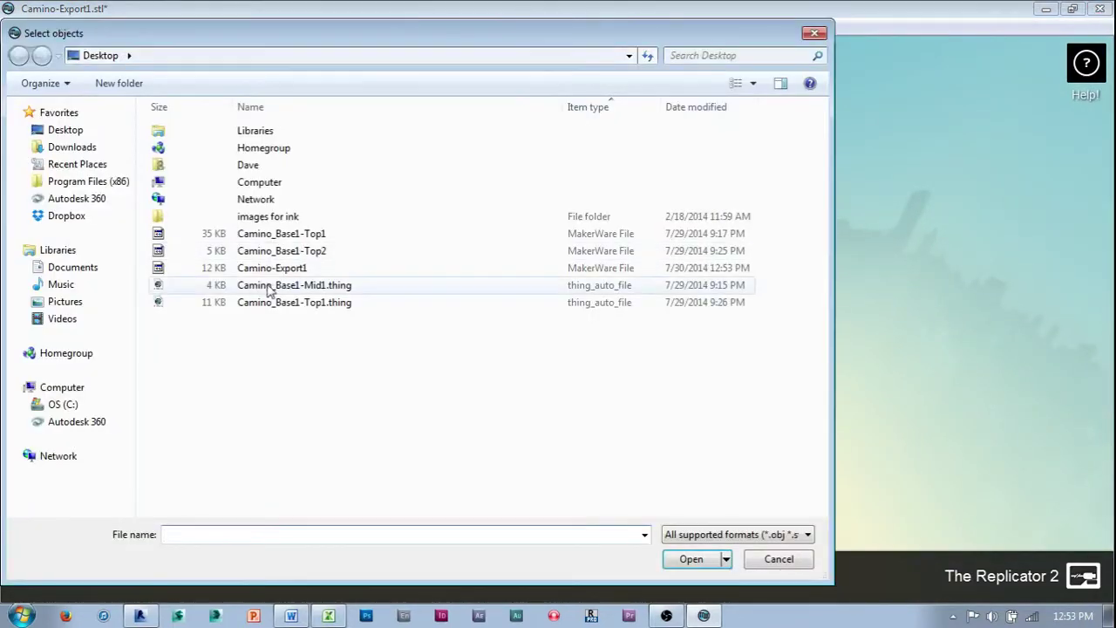
click(262, 268)
click(688, 559)
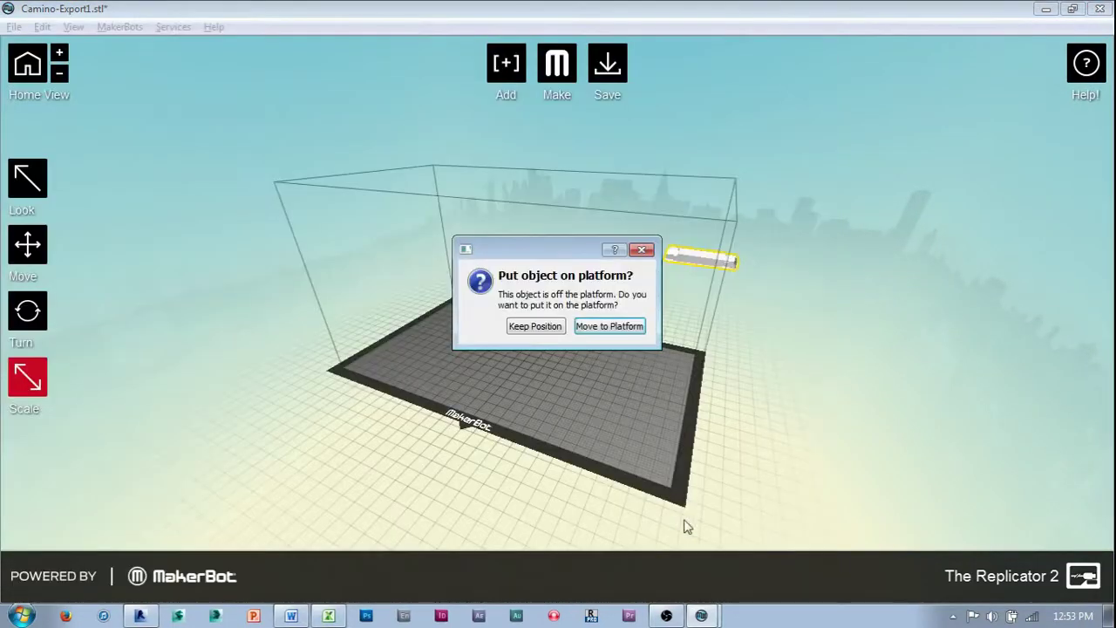
click(592, 328)
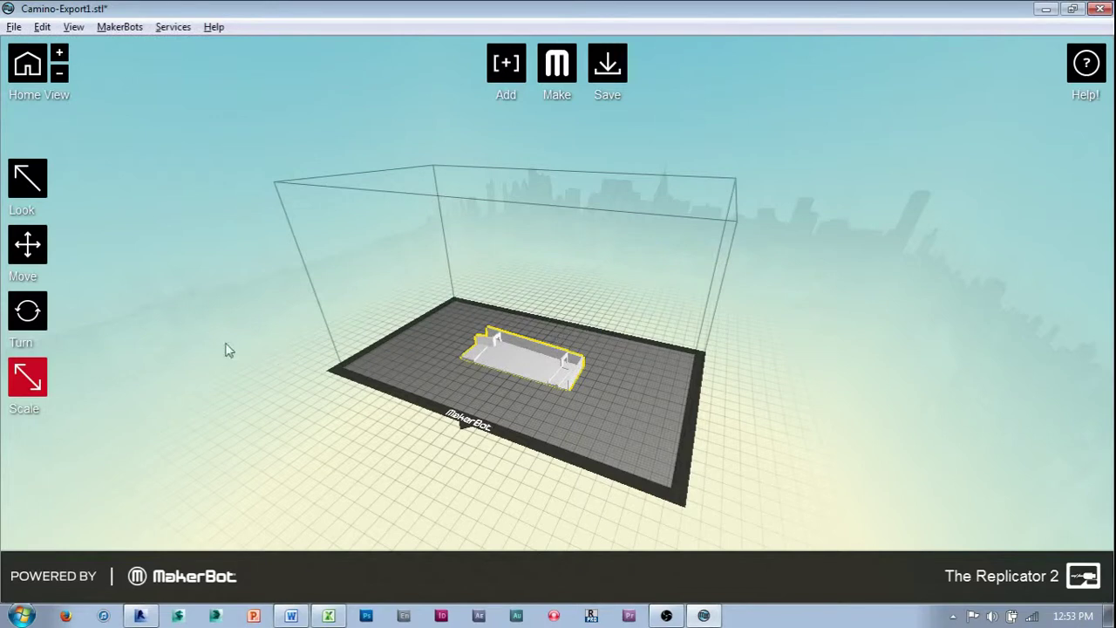
Scale the model to 170.24 × 68.45 × 18.61 mm
click(35, 388)
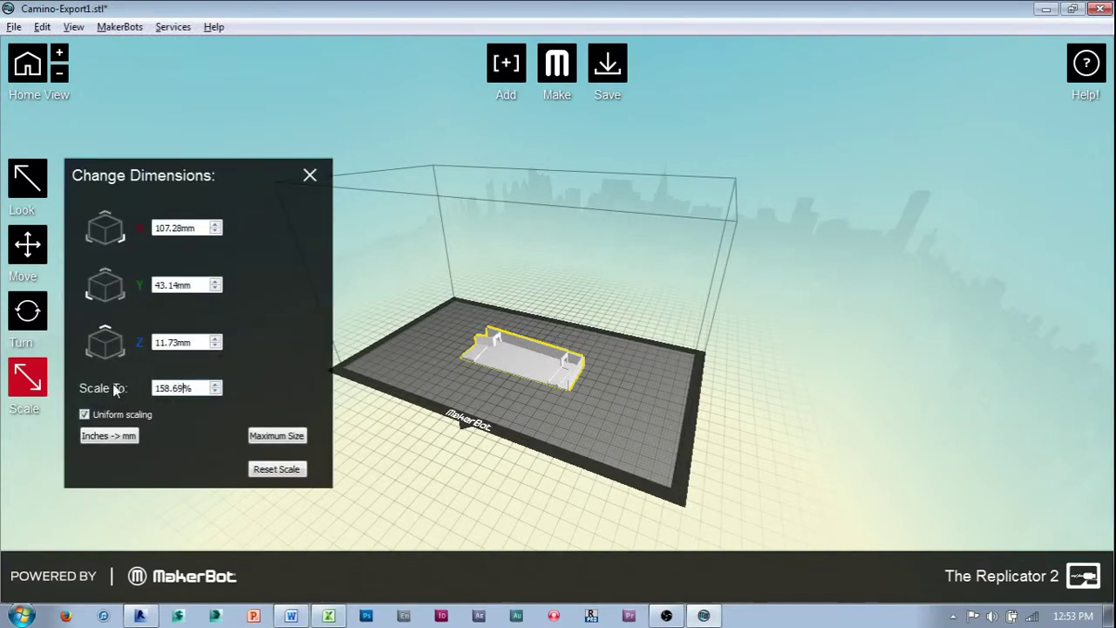
key(Return)
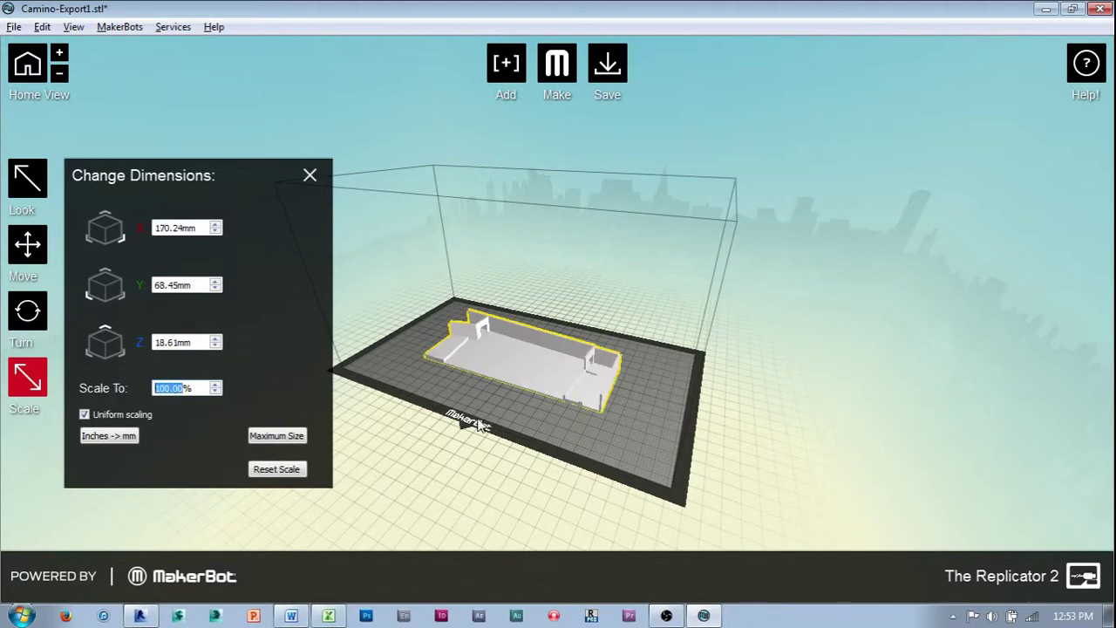
scroll(479, 424, up, 5)
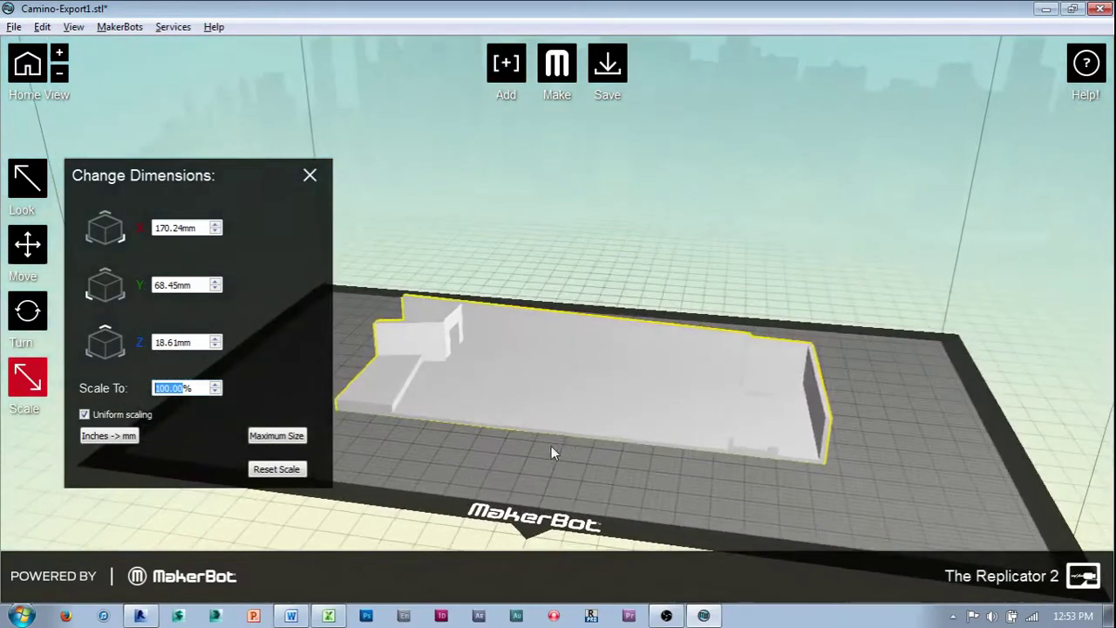
Start the export slice at Standard resolution with raft on and supports off
click(558, 65)
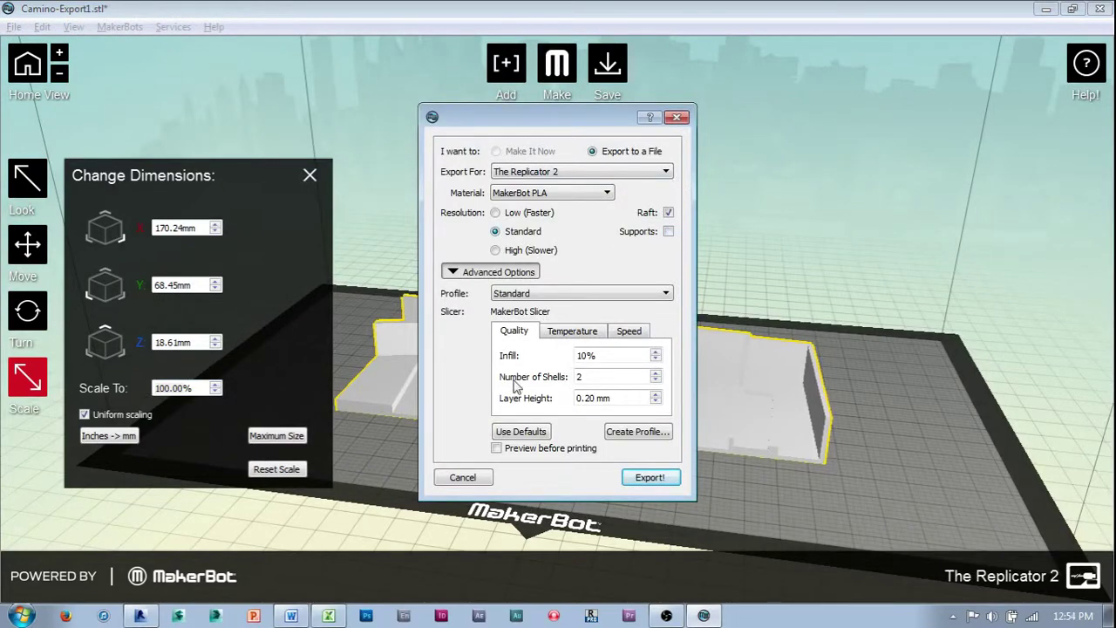
click(649, 478)
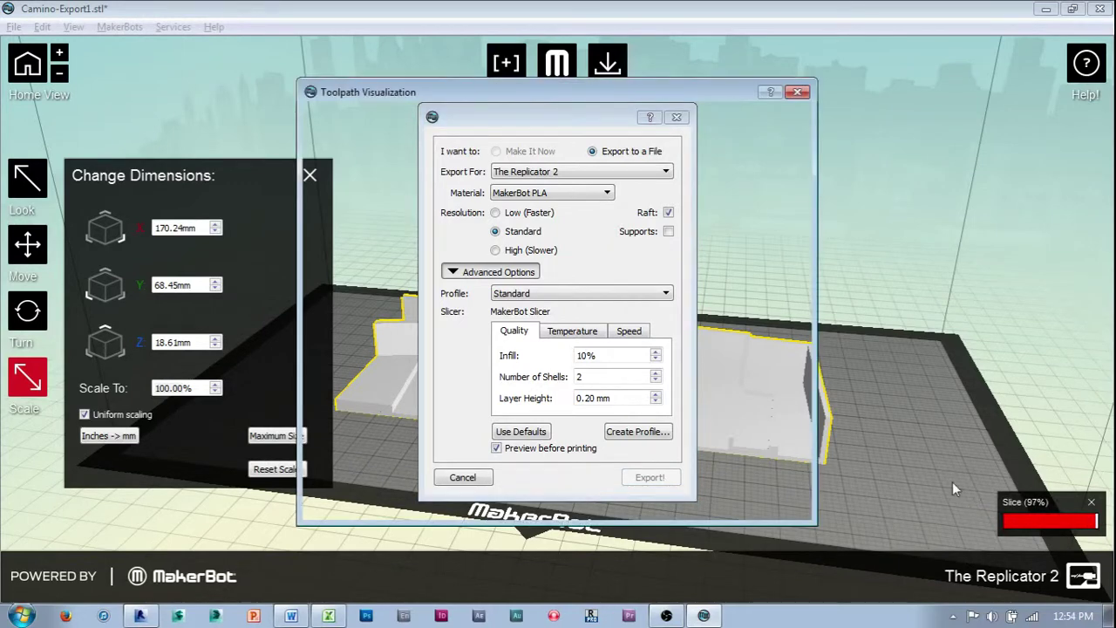
Zoom and rotate the rescaled building's toolpath preview to inspect it from above and the ends
scroll(579, 316, up, 3)
scroll(602, 382, up, 5)
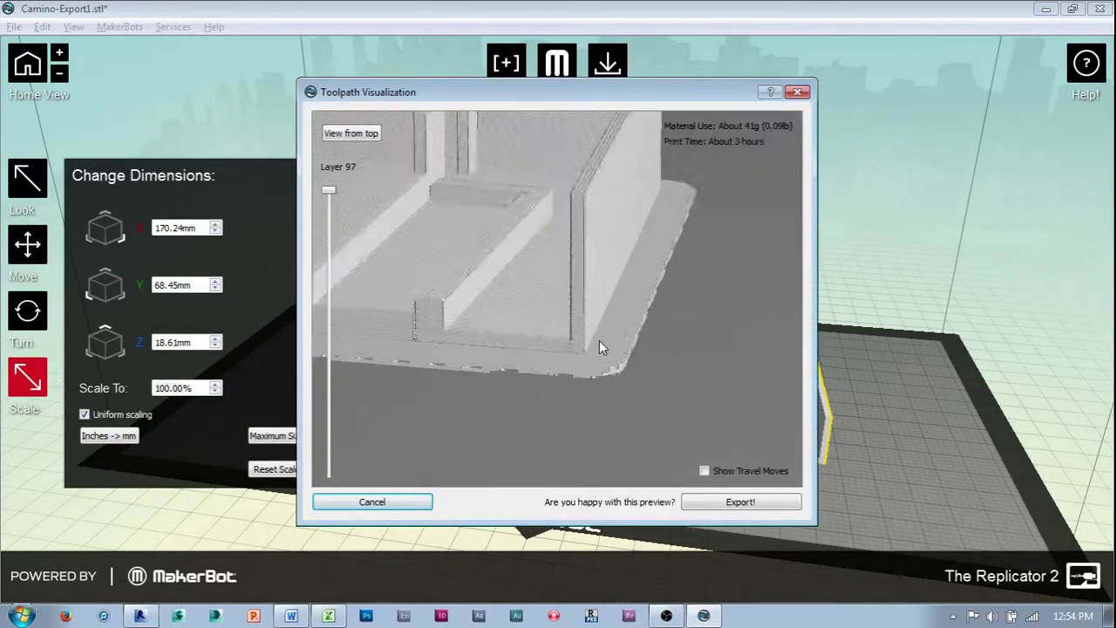
mouse_move(654, 286)
mouse_down()
mouse_move(640, 260)
mouse_move(641, 279)
mouse_up()
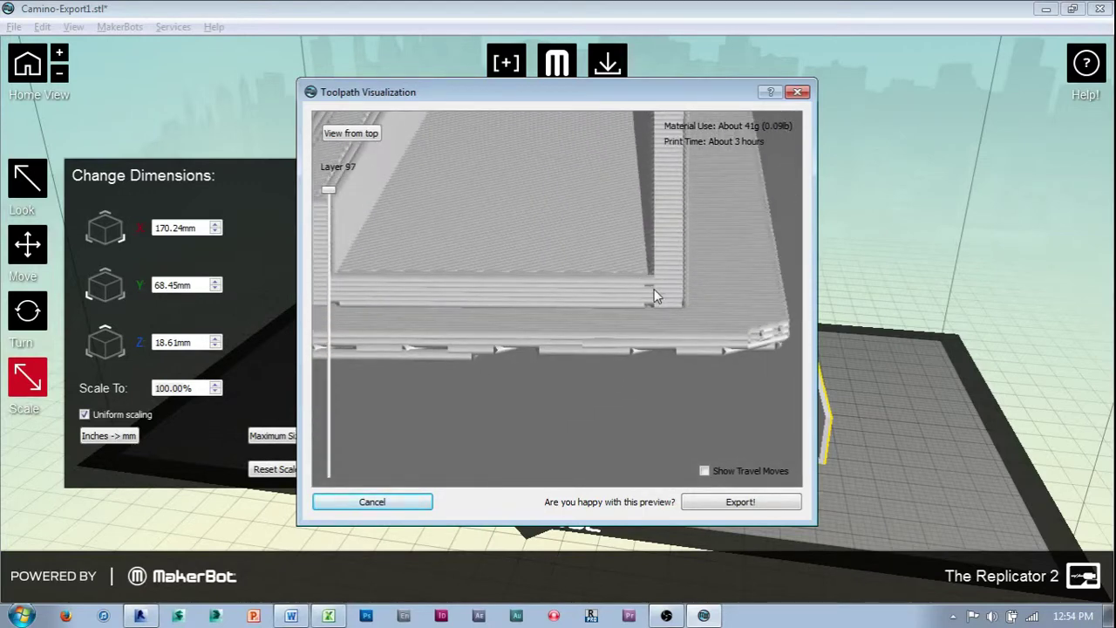
drag(618, 286, 547, 343)
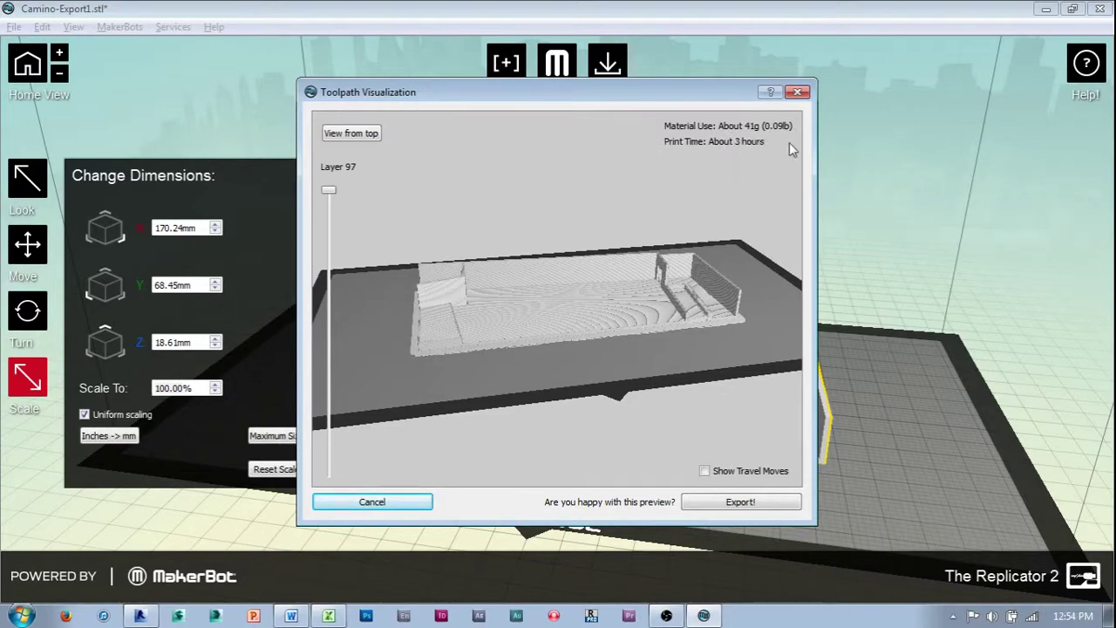
drag(699, 254, 455, 263)
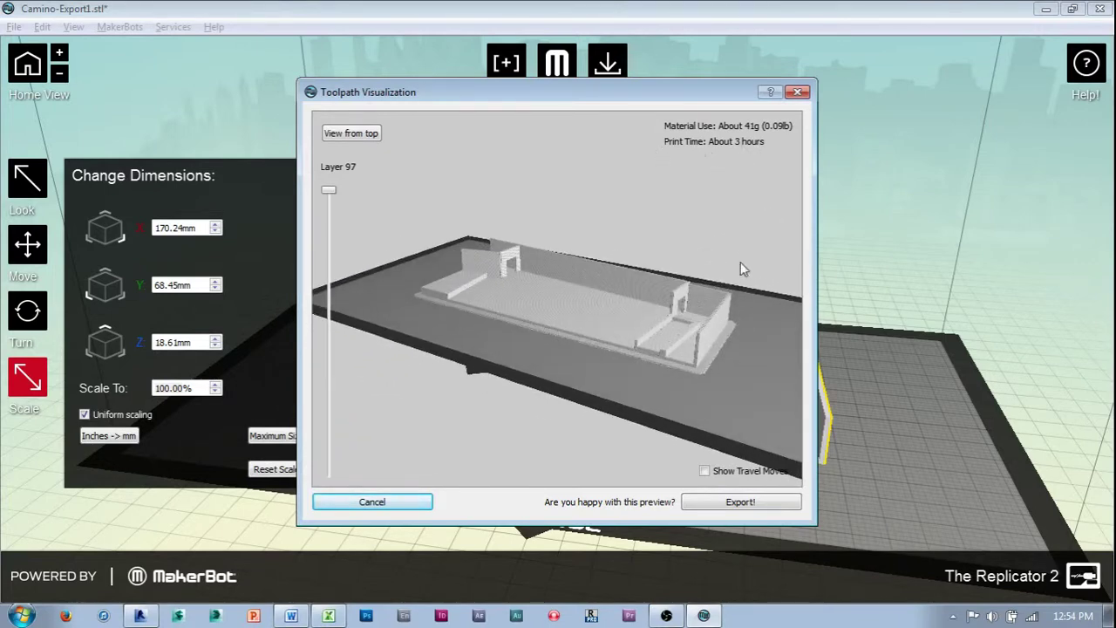
scroll(735, 277, up, 5)
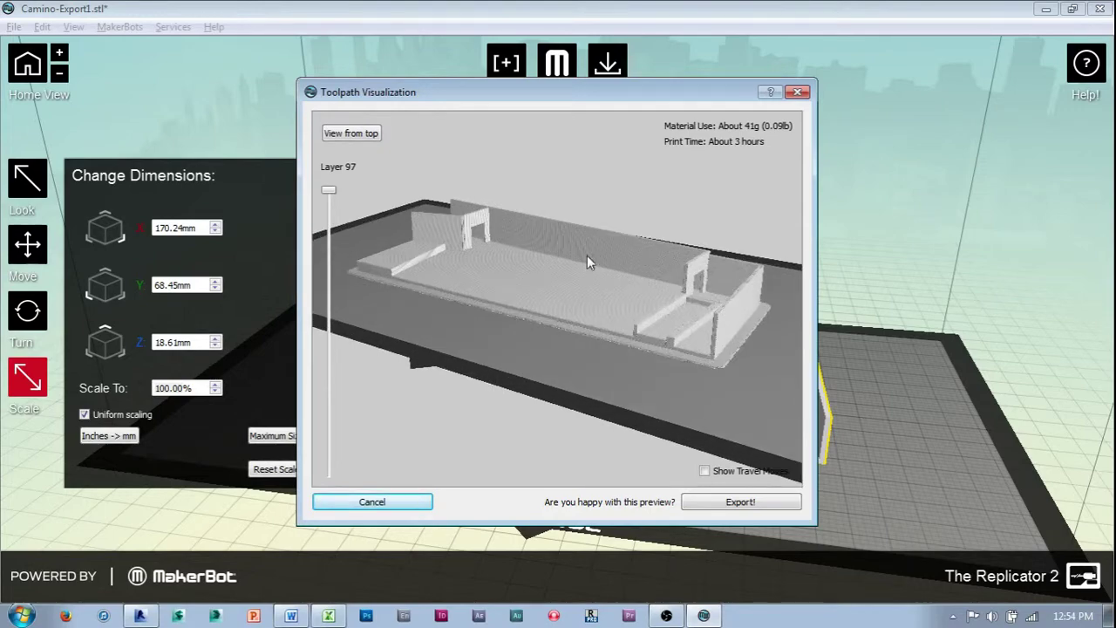
drag(608, 277, 622, 281)
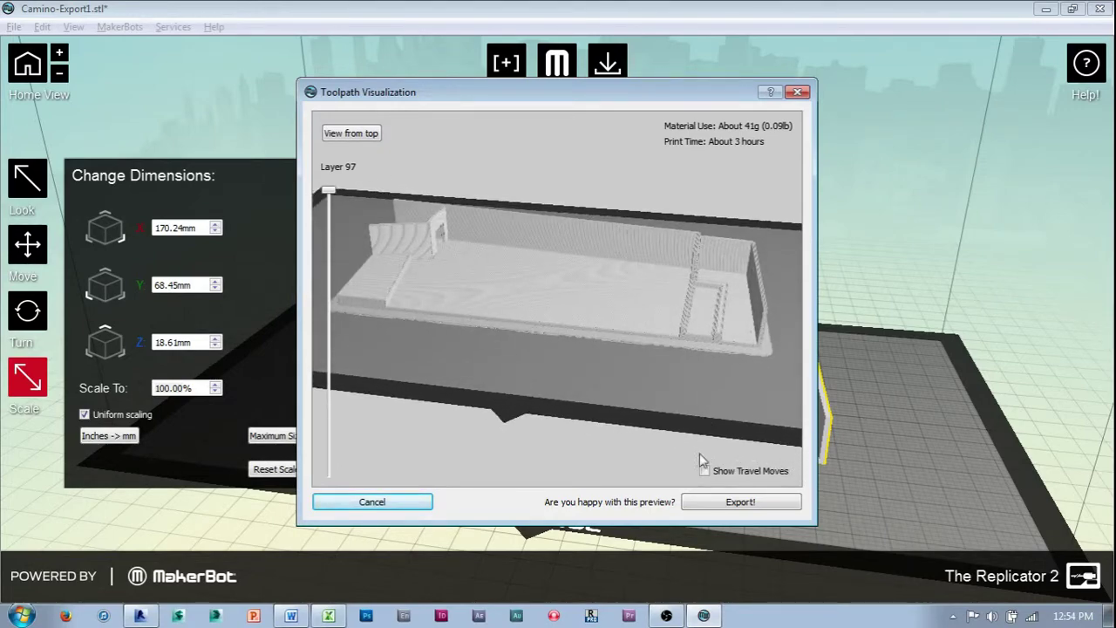